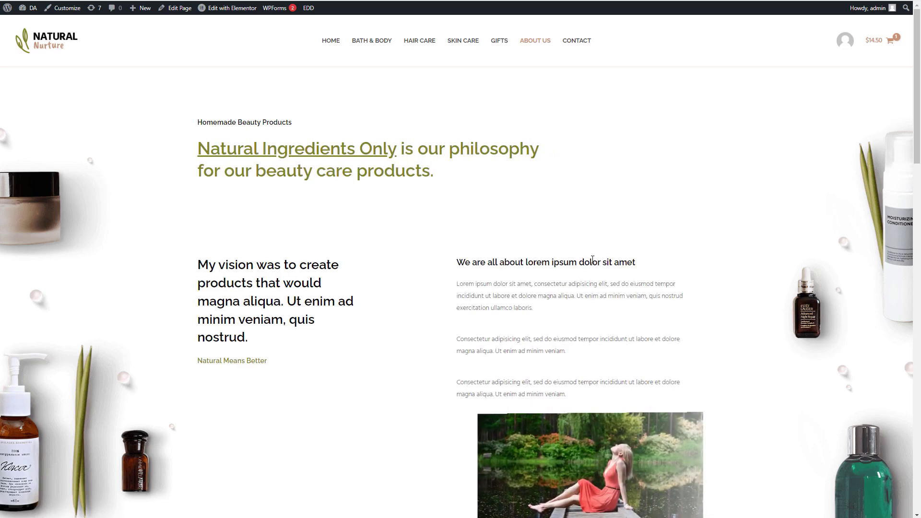
Step: Scroll the front-end page and reload it to replay its entrance animations
{"action": "scroll", "coordinate": [592, 260], "scroll_direction": "down", "scroll_amount": 9}
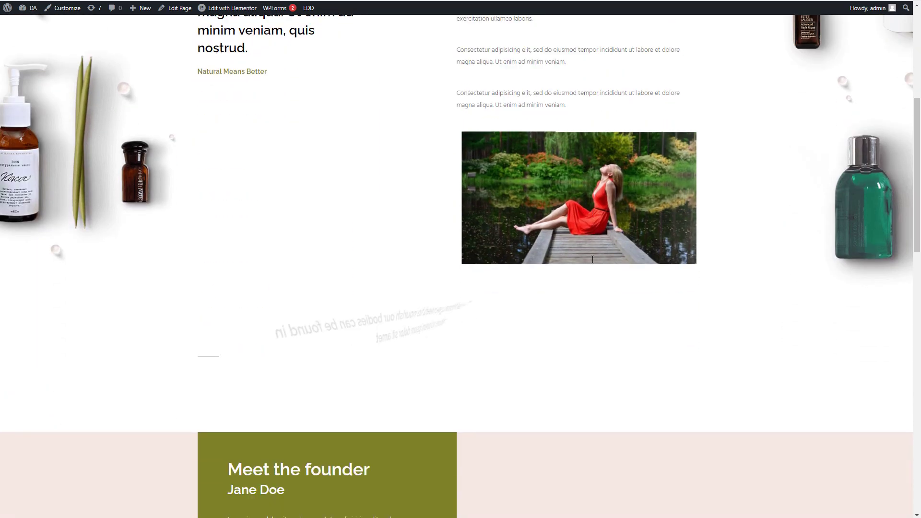
{"action": "scroll", "coordinate": [591, 263], "scroll_direction": "down", "scroll_amount": 1}
{"action": "scroll", "coordinate": [591, 263], "scroll_direction": "up", "scroll_amount": 2}
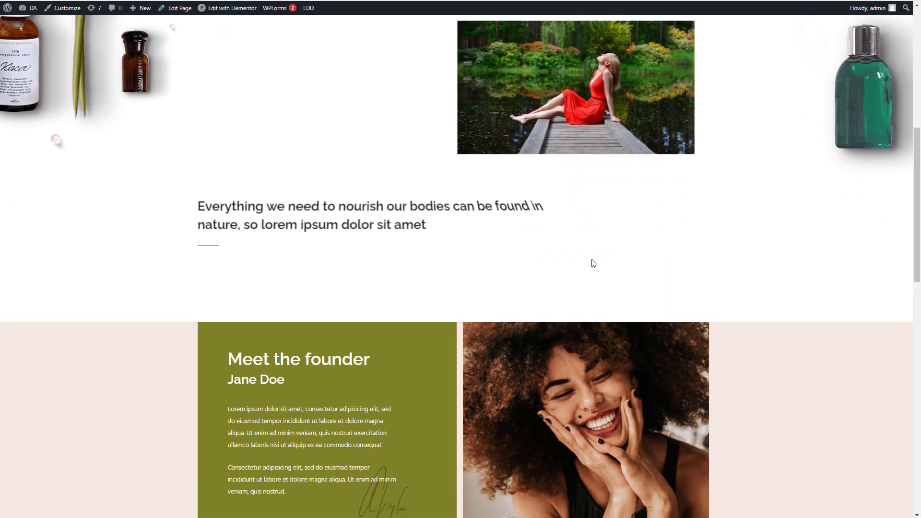
{"action": "scroll", "coordinate": [592, 261], "scroll_direction": "up", "scroll_amount": 8}
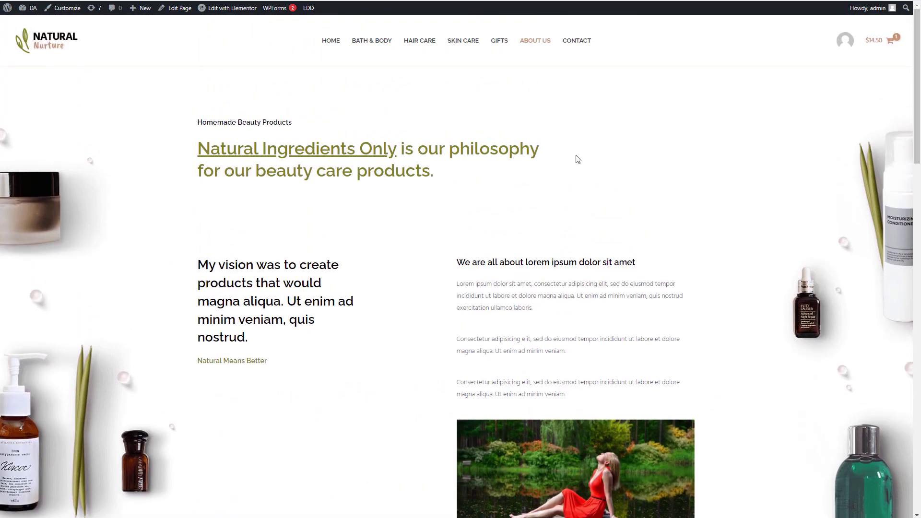
{"action": "right_click", "coordinate": [575, 142]}
{"action": "left_click", "coordinate": [603, 176]}
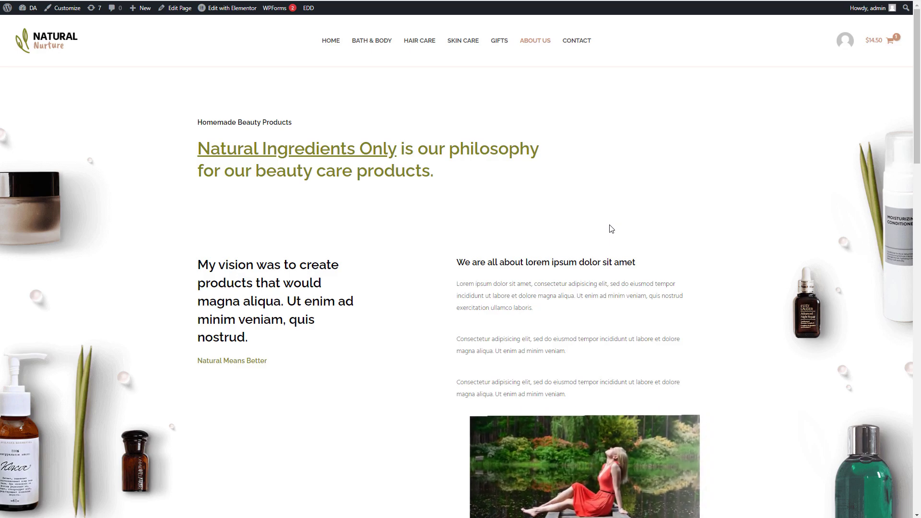
{"action": "scroll", "coordinate": [611, 228], "scroll_direction": "down", "scroll_amount": 6}
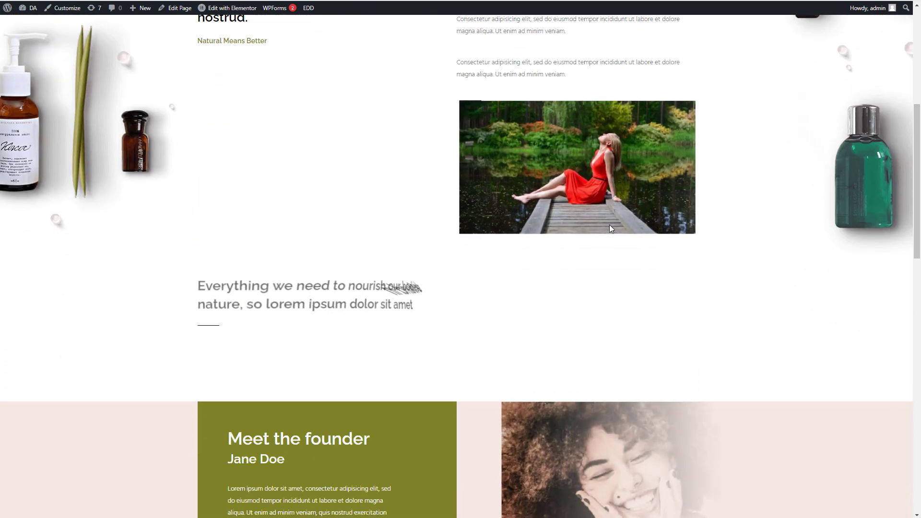
{"action": "scroll", "coordinate": [609, 228], "scroll_direction": "down", "scroll_amount": 3}
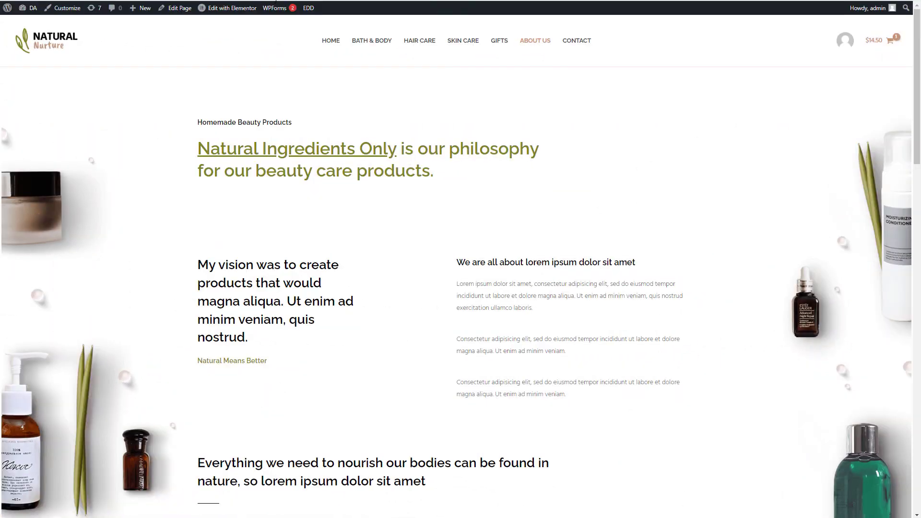
{"action": "scroll", "coordinate": [569, 295], "scroll_direction": "down", "scroll_amount": 11}
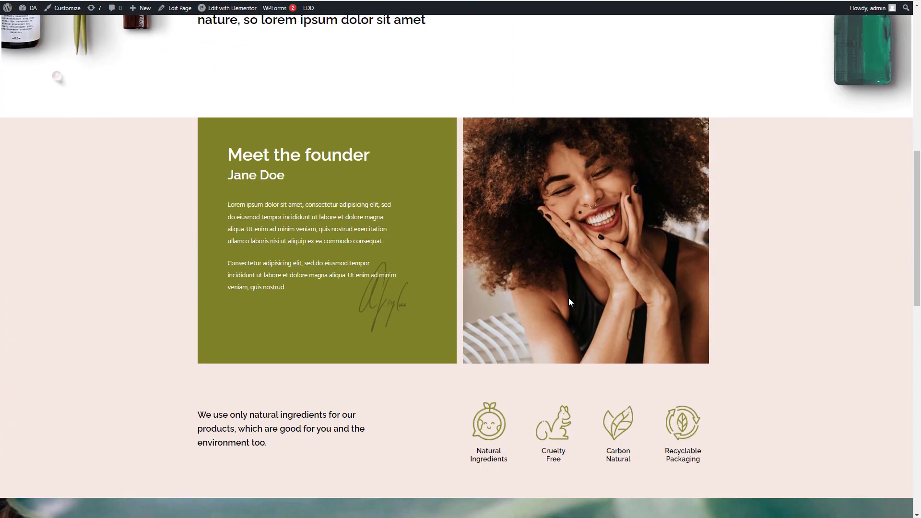
{"action": "scroll", "coordinate": [569, 297], "scroll_direction": "down", "scroll_amount": 6}
{"action": "scroll", "coordinate": [569, 298], "scroll_direction": "up", "scroll_amount": 3}
{"action": "scroll", "coordinate": [568, 297], "scroll_direction": "down", "scroll_amount": 3}
{"action": "scroll", "coordinate": [569, 298], "scroll_direction": "up", "scroll_amount": 2}
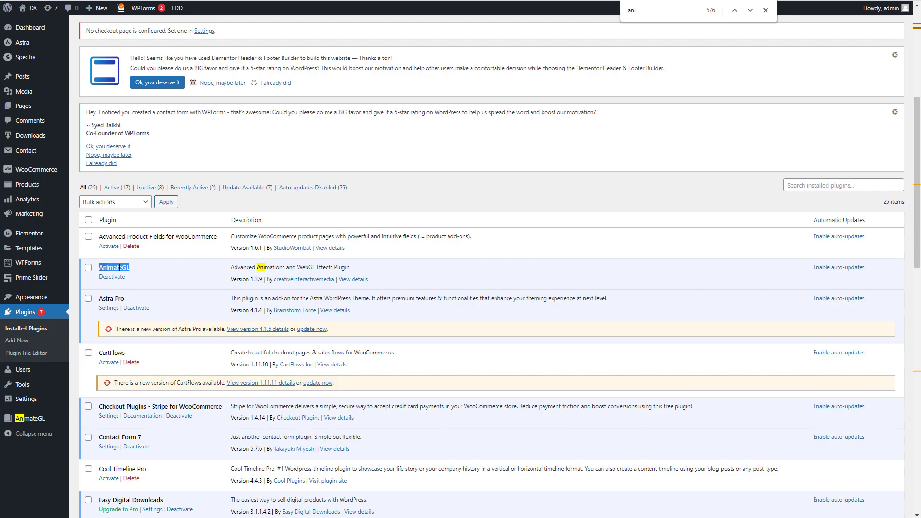
{"action": "scroll", "coordinate": [174, 270], "scroll_direction": "up", "scroll_amount": 5}
Step: Search Add Plugins for AnimateGL and confirm the AnimateGL Animations plugin is already active
{"action": "left_click", "coordinate": [123, 32]}
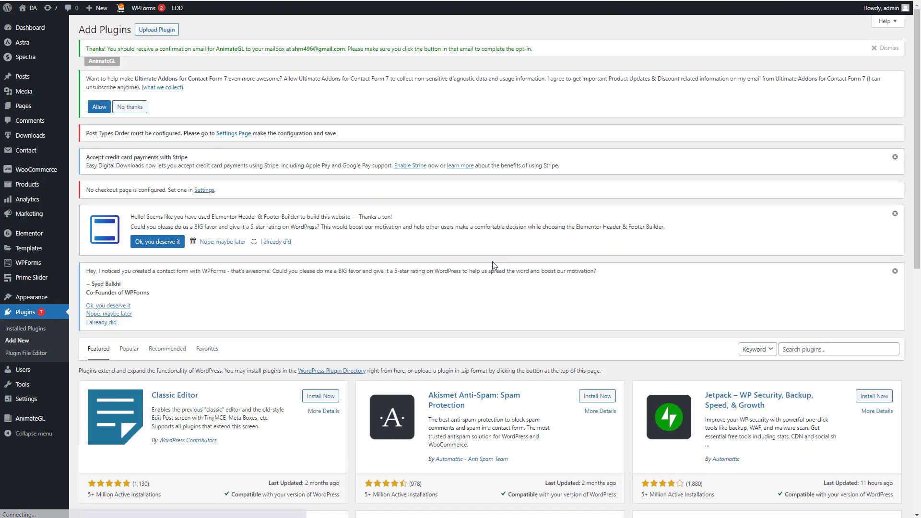
{"action": "left_click", "coordinate": [796, 350]}
{"action": "type", "text": "AnimateGL"}
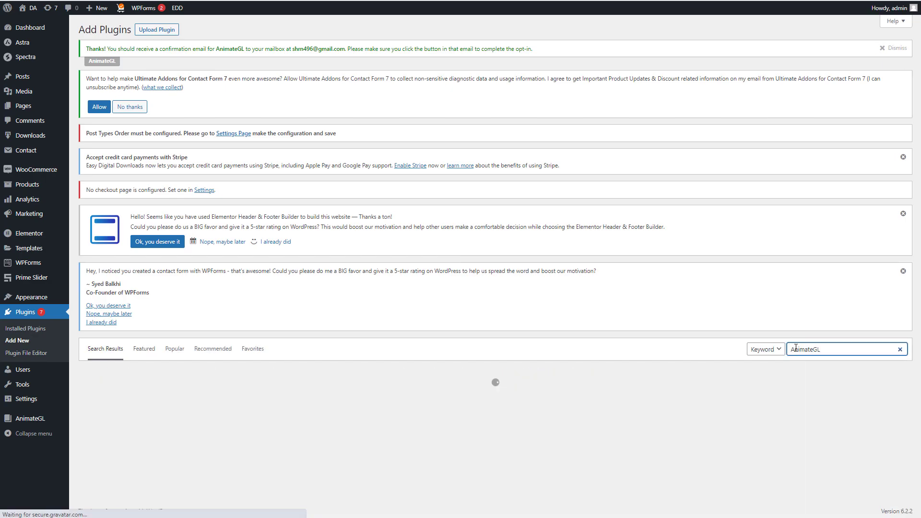
{"action": "scroll", "coordinate": [583, 373], "scroll_direction": "down", "scroll_amount": 2}
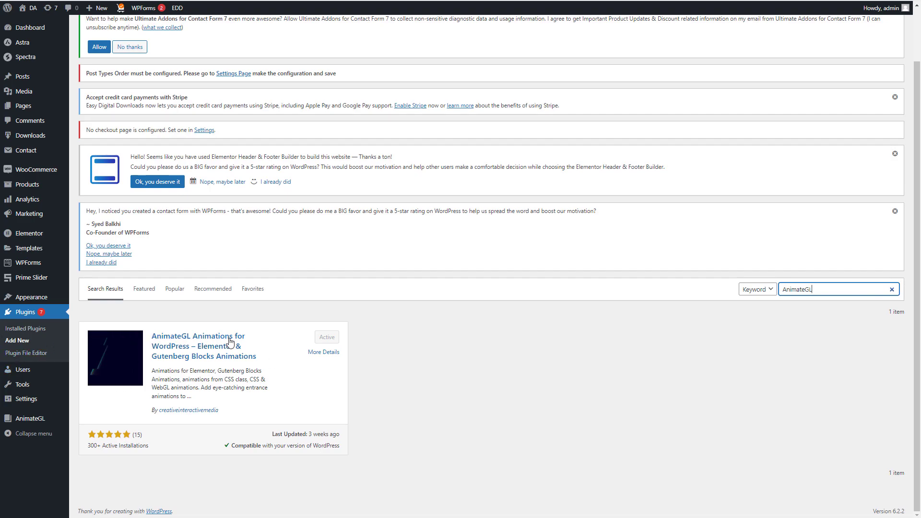
{"action": "mouse_move", "coordinate": [30, 418]}
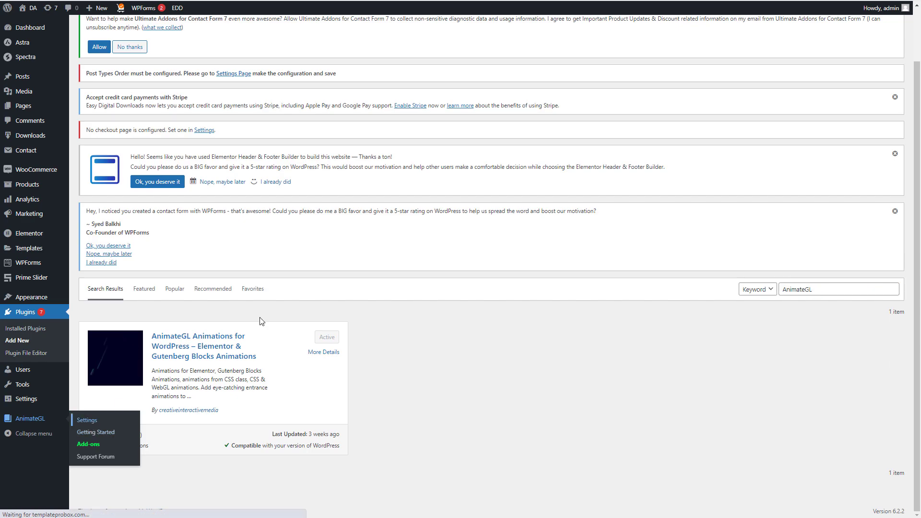
Step: In AnimateGL settings, preview the Zoom Out and Slide WebGL entrance presets
{"action": "left_click", "coordinate": [93, 425]}
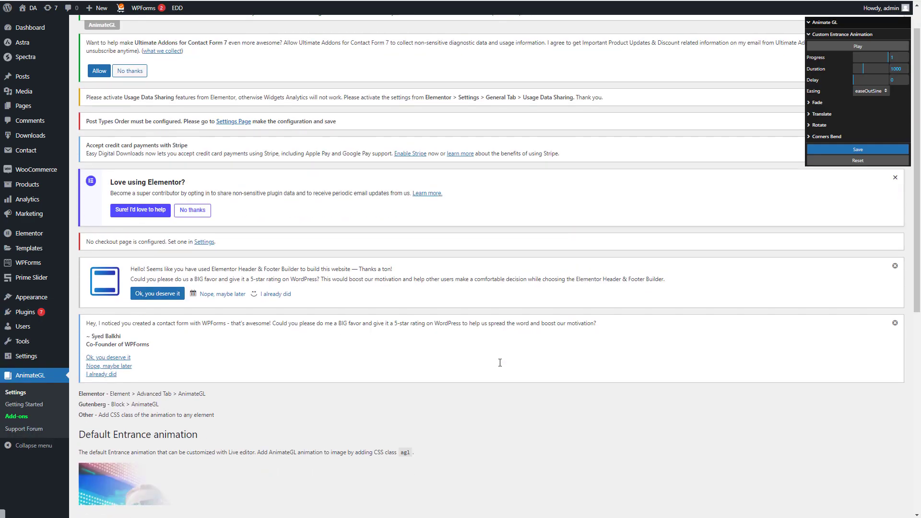
{"action": "scroll", "coordinate": [500, 366], "scroll_direction": "down", "scroll_amount": 8}
{"action": "left_click", "coordinate": [121, 320]}
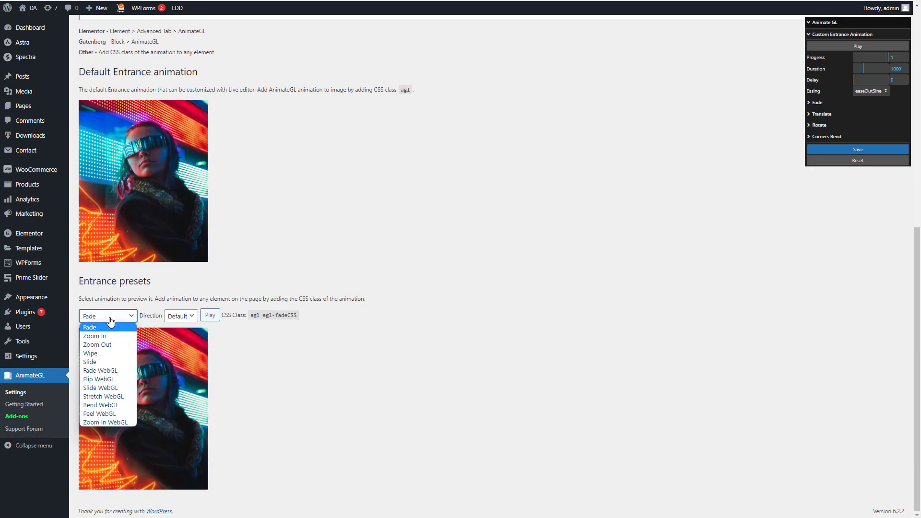
{"action": "left_click", "coordinate": [118, 344]}
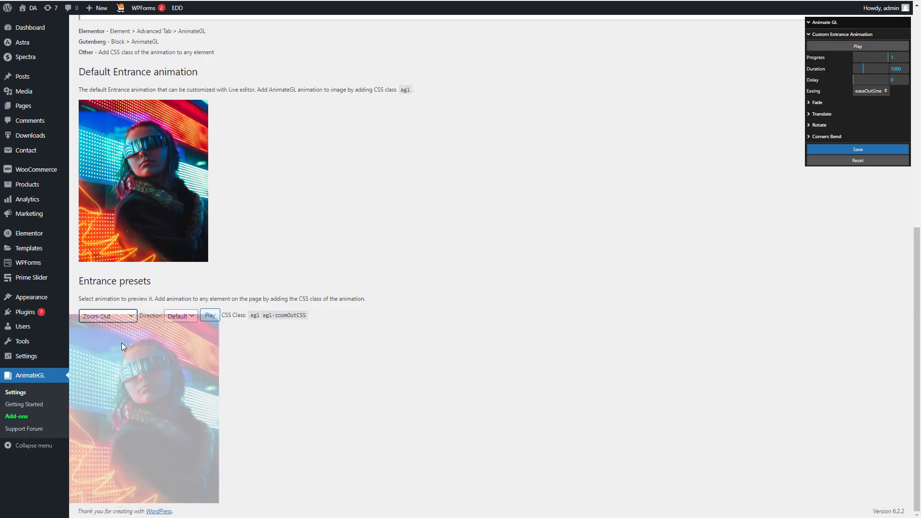
{"action": "left_click", "coordinate": [118, 315]}
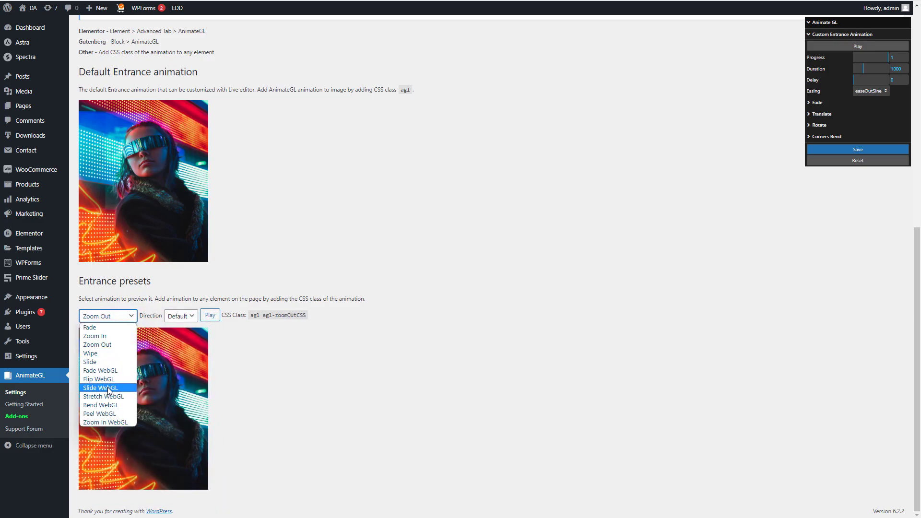
{"action": "left_click", "coordinate": [108, 390]}
Step: Preview the Stretch WebGL and Bend WebGL presets, ending on Zoom In WebGL
{"action": "left_click", "coordinate": [125, 319]}
{"action": "left_click", "coordinate": [125, 403]}
{"action": "left_click", "coordinate": [118, 315]}
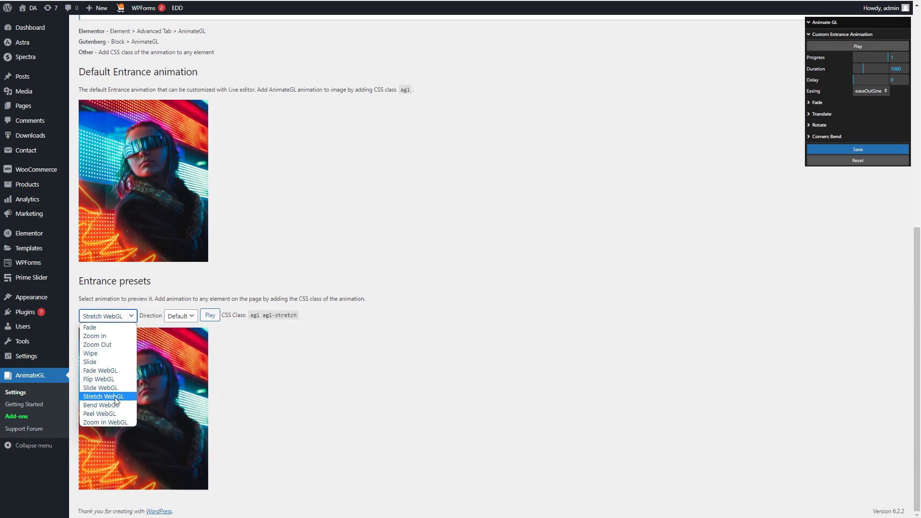
{"action": "left_click", "coordinate": [114, 406]}
{"action": "left_click", "coordinate": [110, 316]}
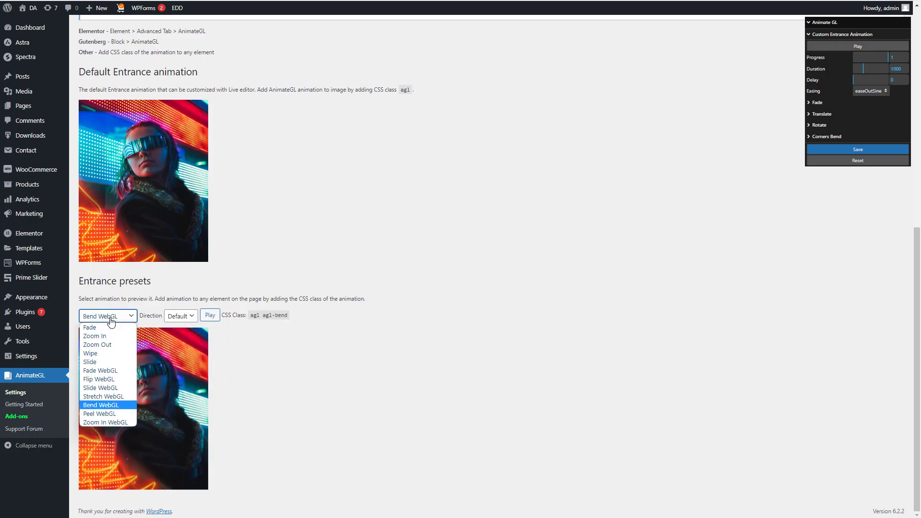
{"action": "left_click", "coordinate": [111, 422]}
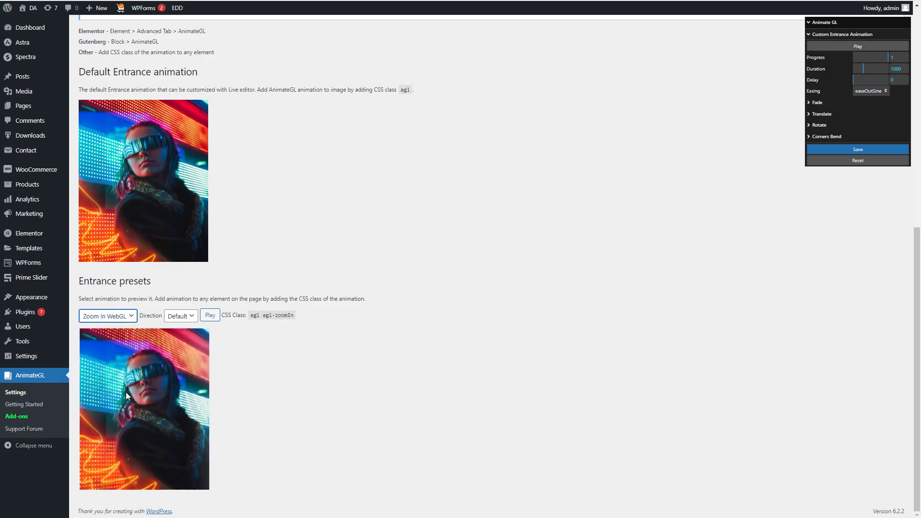
{"action": "scroll", "coordinate": [217, 254], "scroll_direction": "up", "scroll_amount": 2}
{"action": "scroll", "coordinate": [217, 335], "scroll_direction": "down", "scroll_amount": 2}
{"action": "left_click", "coordinate": [180, 316]}
Step: Make the Zoom In WebGL preset enter from the right
{"action": "left_click", "coordinate": [178, 345]}
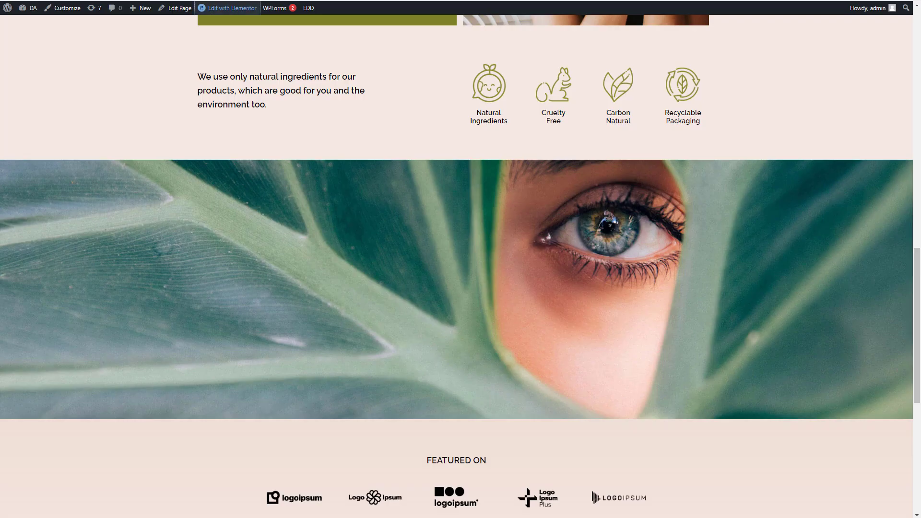
{"action": "scroll", "coordinate": [245, 133], "scroll_direction": "up", "scroll_amount": 3}
{"action": "scroll", "coordinate": [244, 133], "scroll_direction": "up", "scroll_amount": 10}
Step: Open the About Us page's Elementor editor in a new tab
{"action": "right_click", "coordinate": [224, 7]}
{"action": "left_click", "coordinate": [245, 16]}
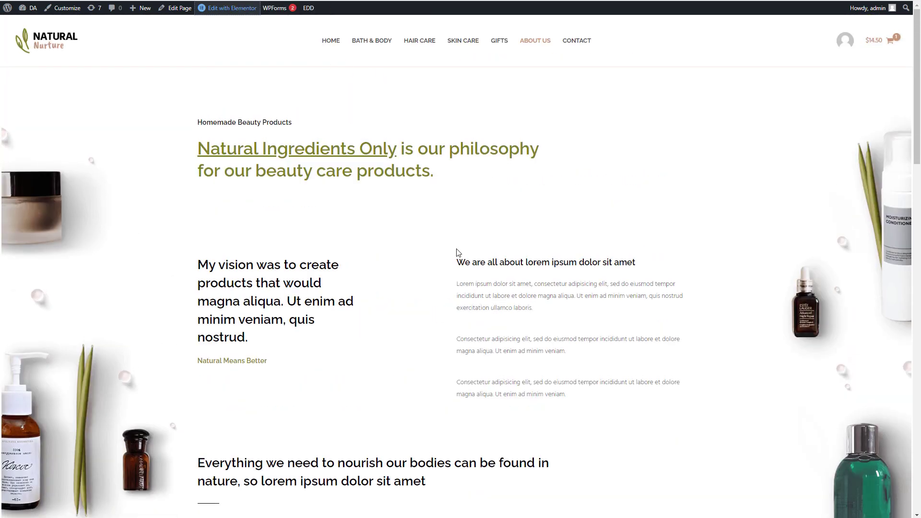
{"action": "scroll", "coordinate": [458, 254], "scroll_direction": "down", "scroll_amount": 8}
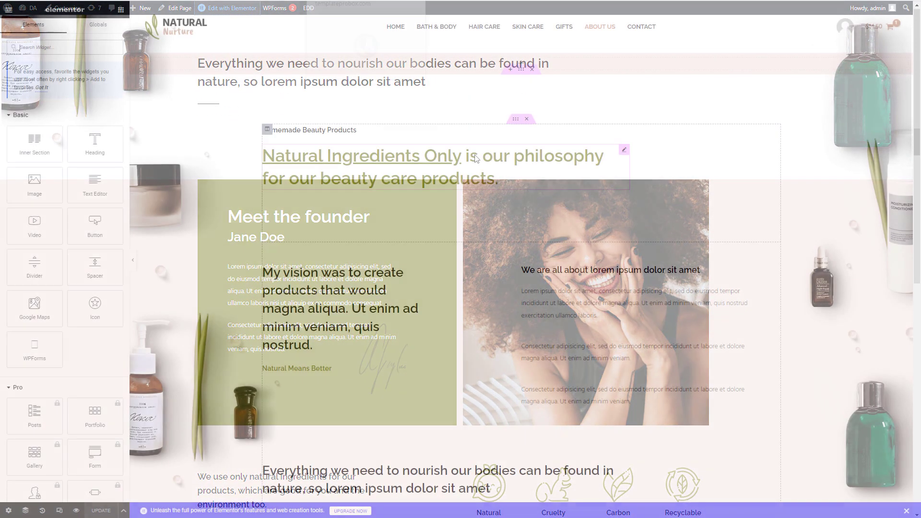
{"action": "scroll", "coordinate": [541, 185], "scroll_direction": "down", "scroll_amount": 8}
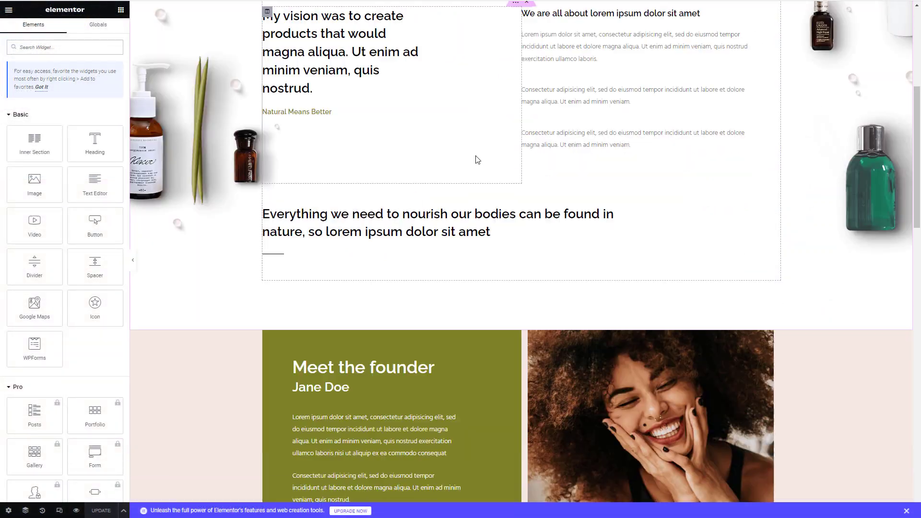
Step: Give the founder photo a Peel WebGL entrance with 2300 duration and 1000 delay
{"action": "scroll", "coordinate": [542, 185], "scroll_direction": "down", "scroll_amount": 1}
{"action": "left_click", "coordinate": [582, 195]}
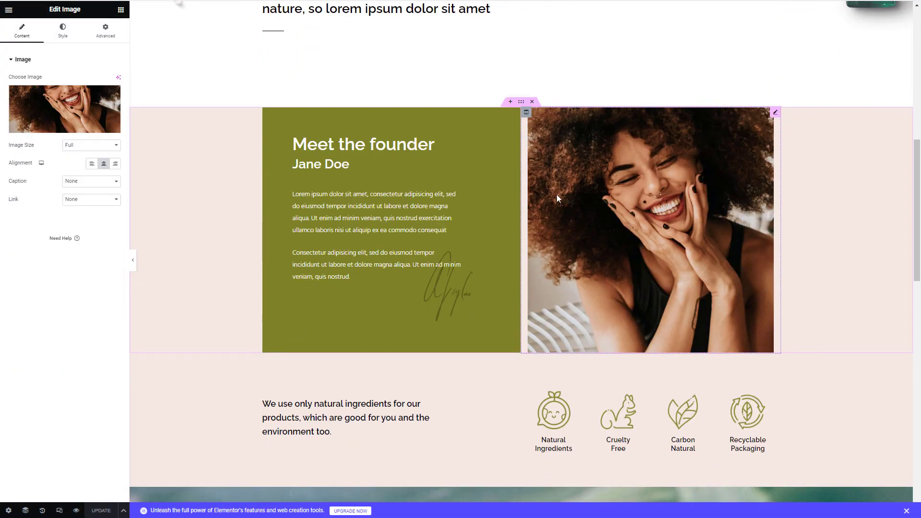
{"action": "left_click", "coordinate": [106, 30]}
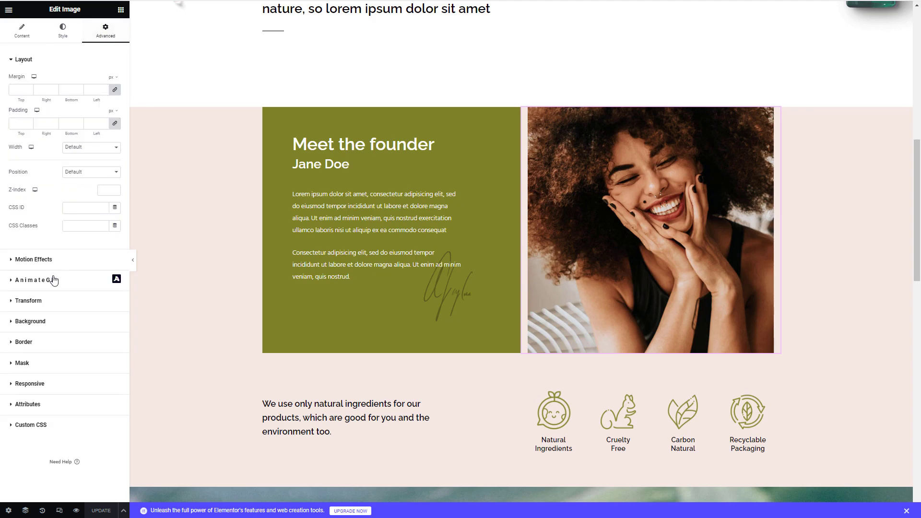
{"action": "left_click", "coordinate": [35, 281]}
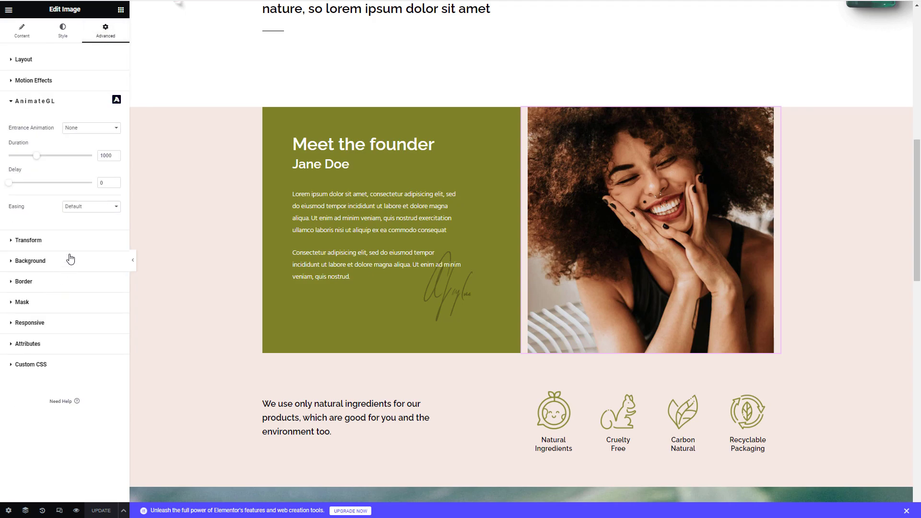
{"action": "left_click", "coordinate": [83, 130]}
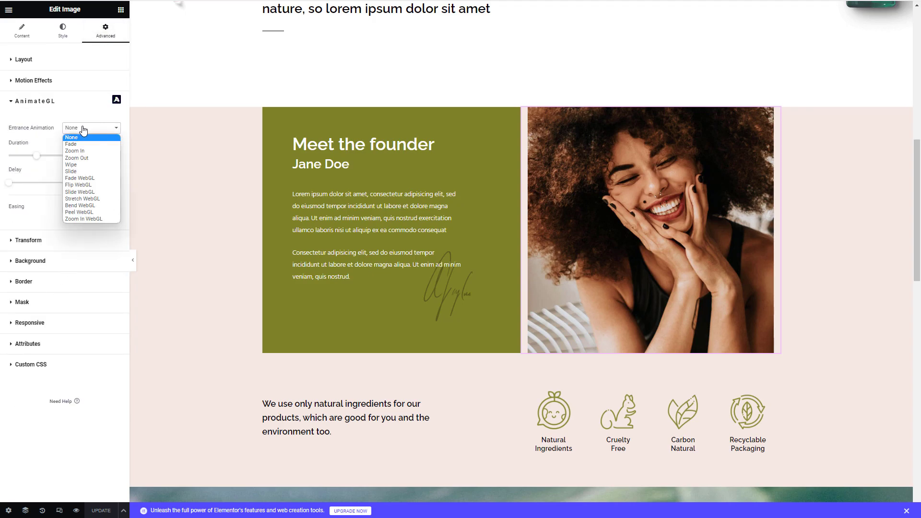
{"action": "left_click", "coordinate": [89, 214]}
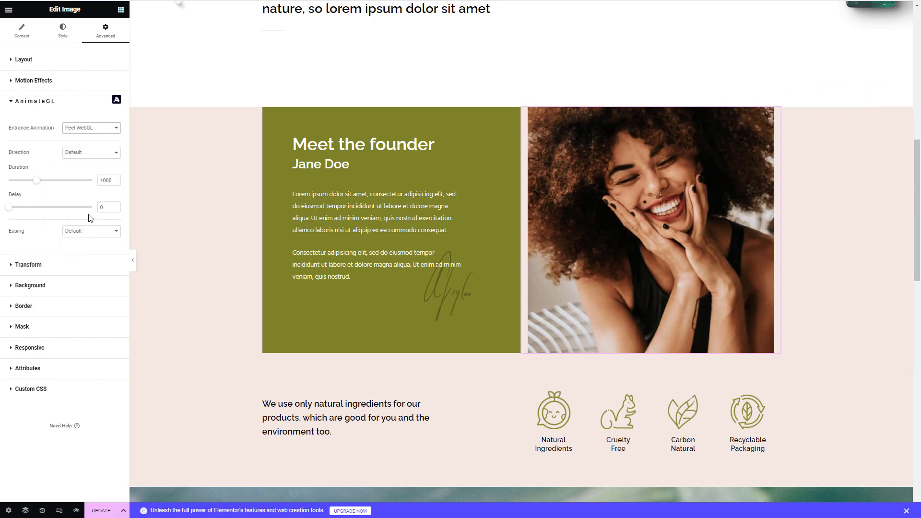
{"action": "left_click_drag", "start_coordinate": [39, 186], "coordinate": [75, 189]}
{"action": "left_click_drag", "start_coordinate": [8, 211], "coordinate": [24, 213]}
Step: Try Linear and easeOutSine easing, reset it to Default, and close the live preview
{"action": "left_click", "coordinate": [79, 233]}
{"action": "left_click", "coordinate": [91, 251]}
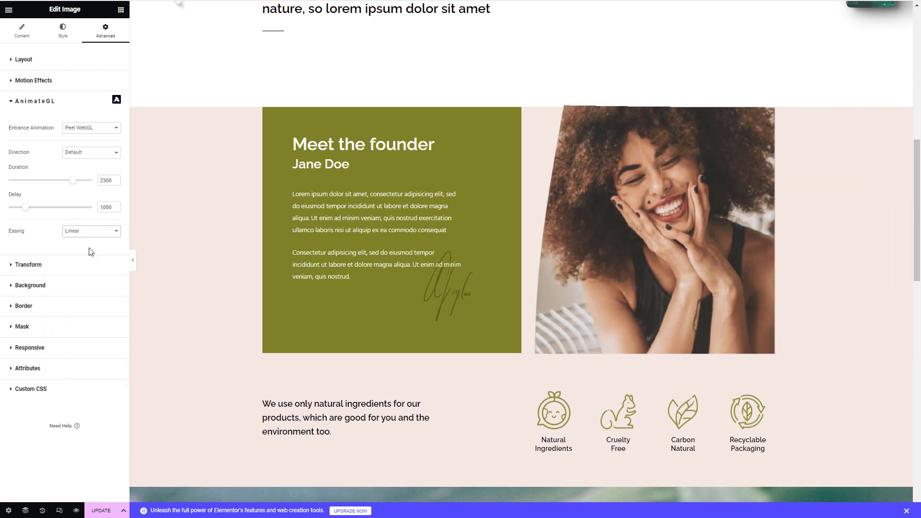
{"action": "left_click", "coordinate": [88, 232]}
{"action": "left_click", "coordinate": [88, 260]}
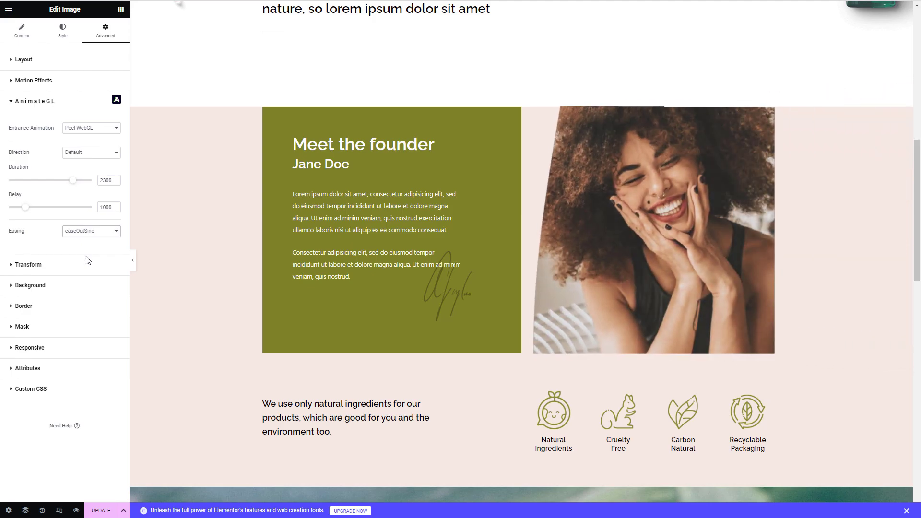
{"action": "left_click", "coordinate": [88, 232]}
{"action": "left_click", "coordinate": [88, 240]}
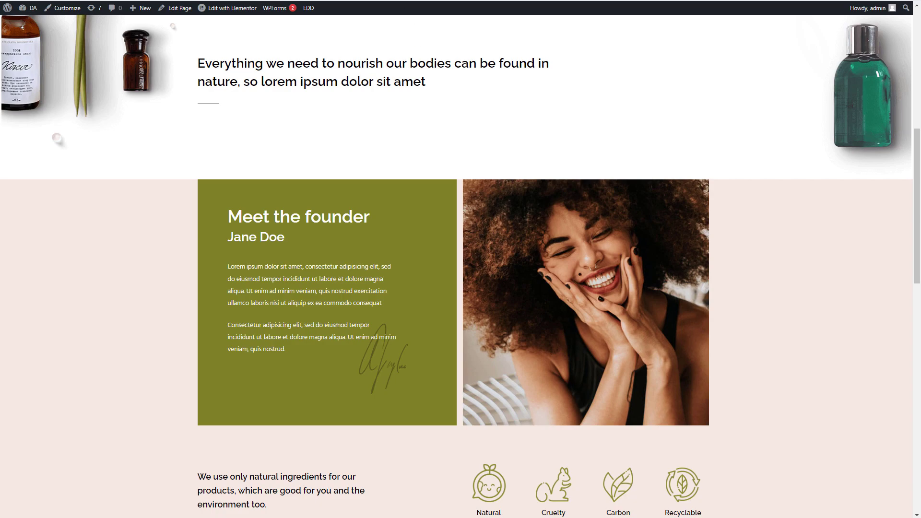
{"action": "key", "text": "ctrl+w"}
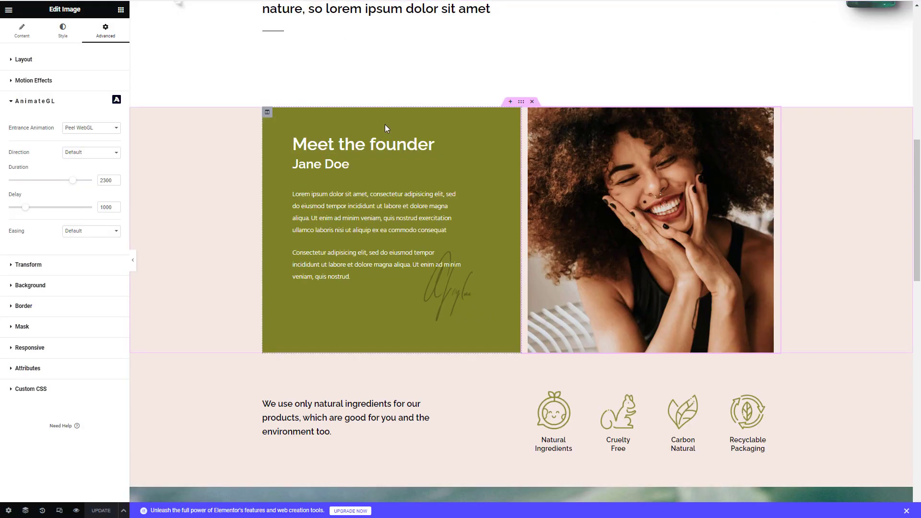
Step: Preview Fade WebGL and Stretch WebGL on the founder text column, then set its entrance to None
{"action": "left_click", "coordinate": [383, 144]}
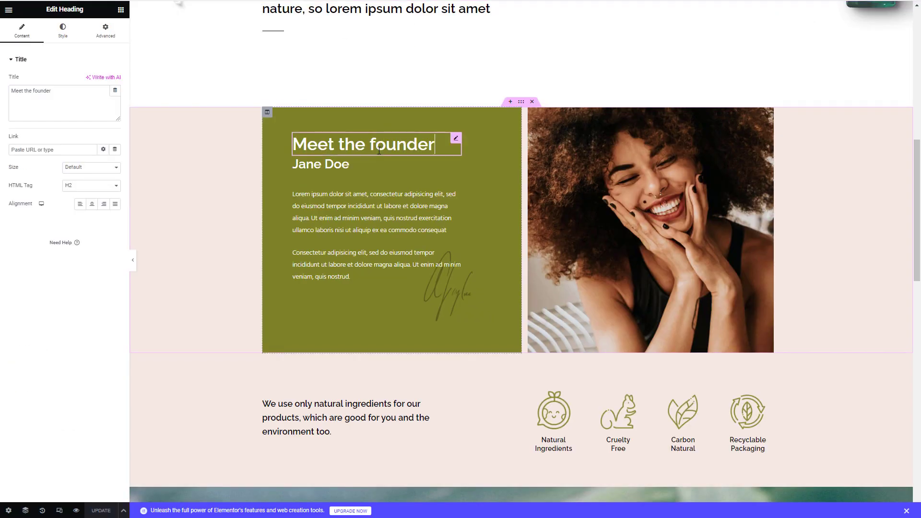
{"action": "left_click", "coordinate": [267, 114]}
{"action": "left_click", "coordinate": [106, 30]}
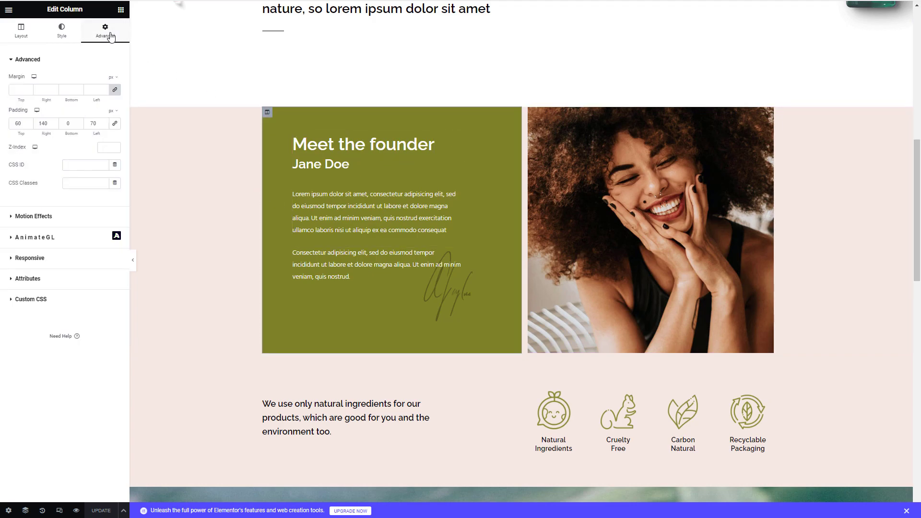
{"action": "left_click", "coordinate": [75, 238]}
{"action": "left_click", "coordinate": [85, 132]}
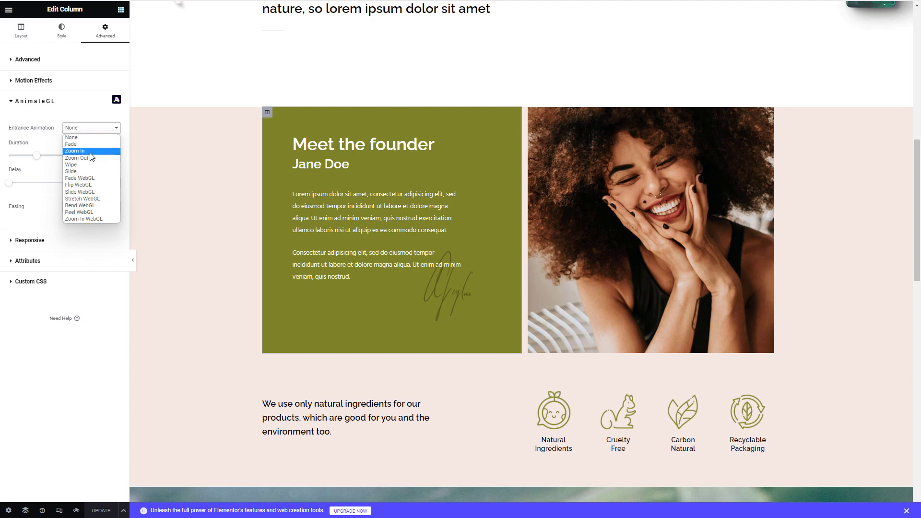
{"action": "left_click", "coordinate": [89, 178]}
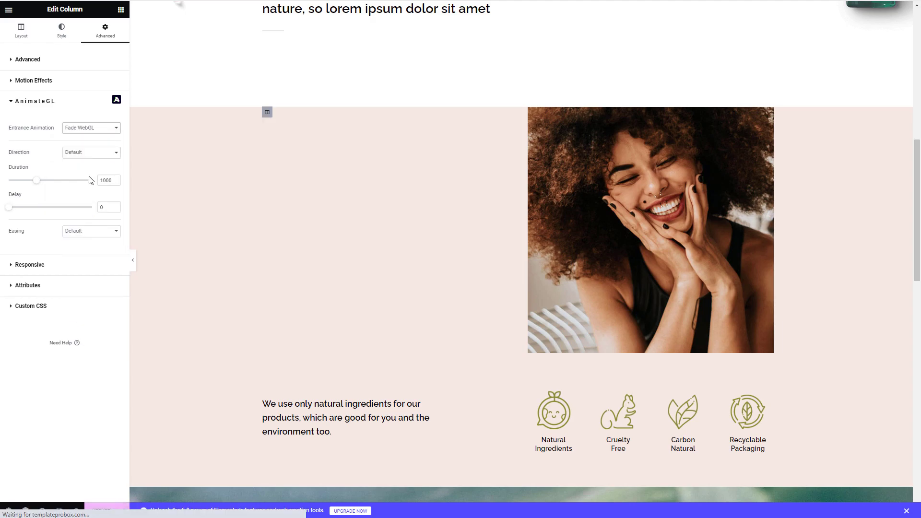
{"action": "left_click", "coordinate": [77, 128]}
{"action": "left_click", "coordinate": [80, 200]}
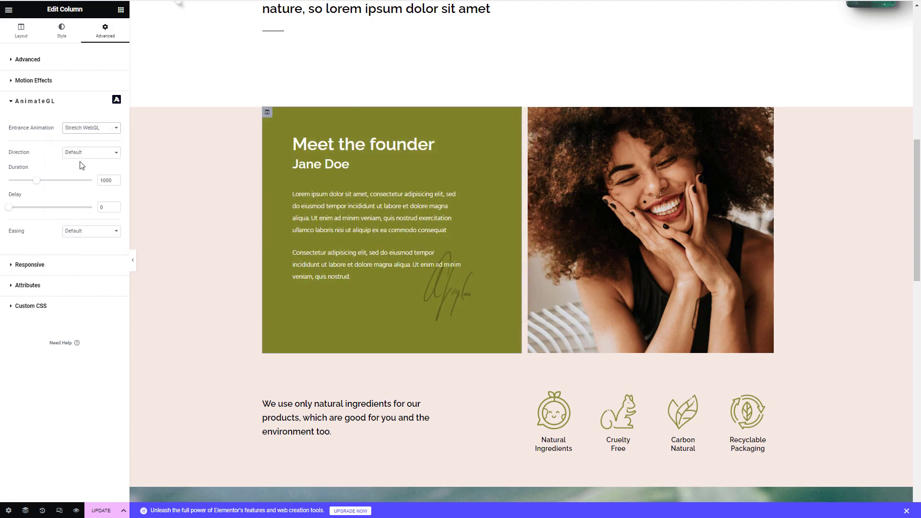
{"action": "left_click", "coordinate": [83, 129]}
{"action": "left_click", "coordinate": [79, 136]}
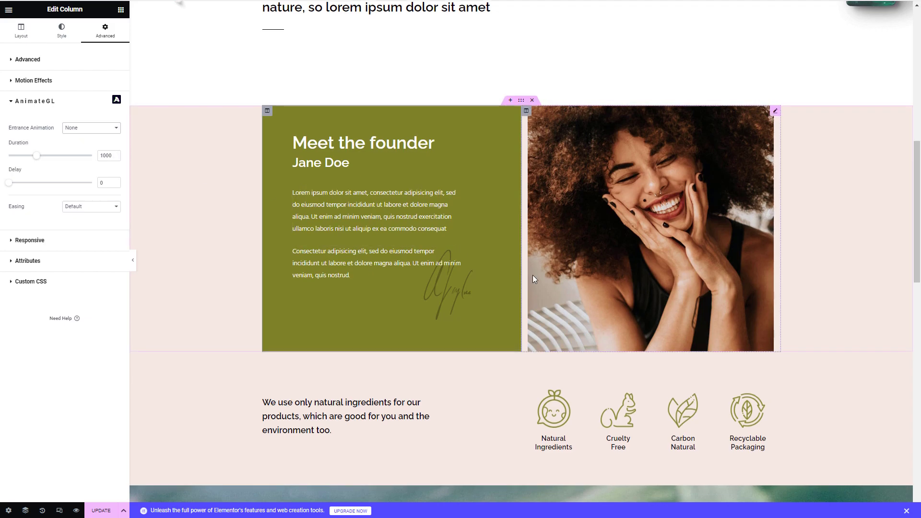
{"action": "scroll", "coordinate": [534, 278], "scroll_direction": "down", "scroll_amount": 3}
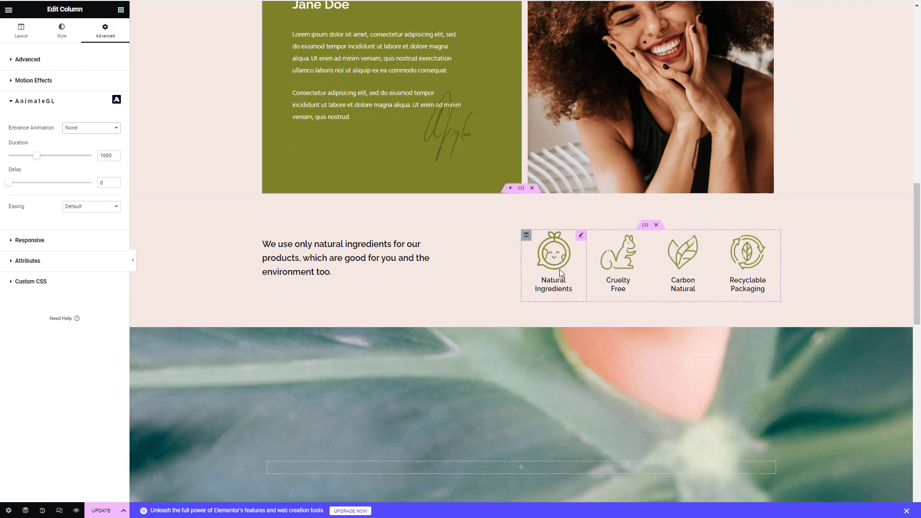
Step: Give the Natural Ingredients box a Bend WebGL entrance, direction Up, duration 1600
{"action": "left_click", "coordinate": [580, 236]}
{"action": "left_click", "coordinate": [105, 31]}
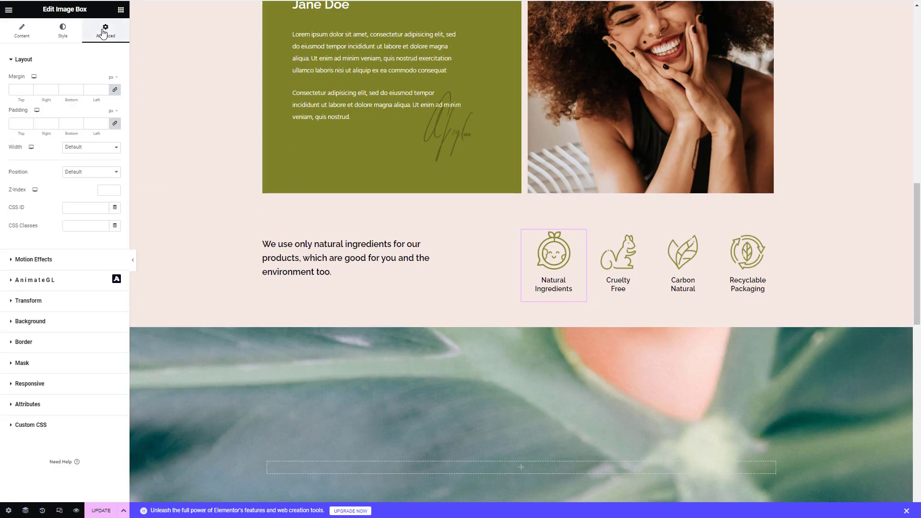
{"action": "left_click", "coordinate": [64, 278]}
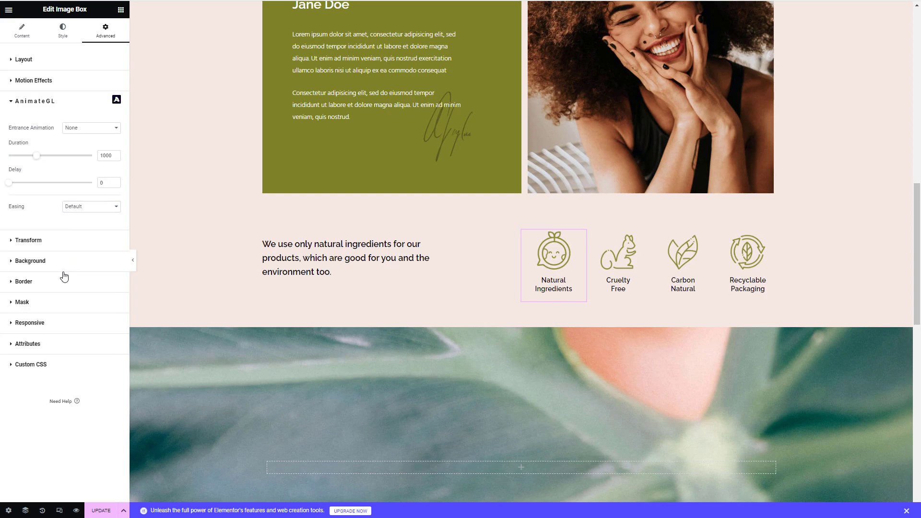
{"action": "left_click", "coordinate": [89, 137]}
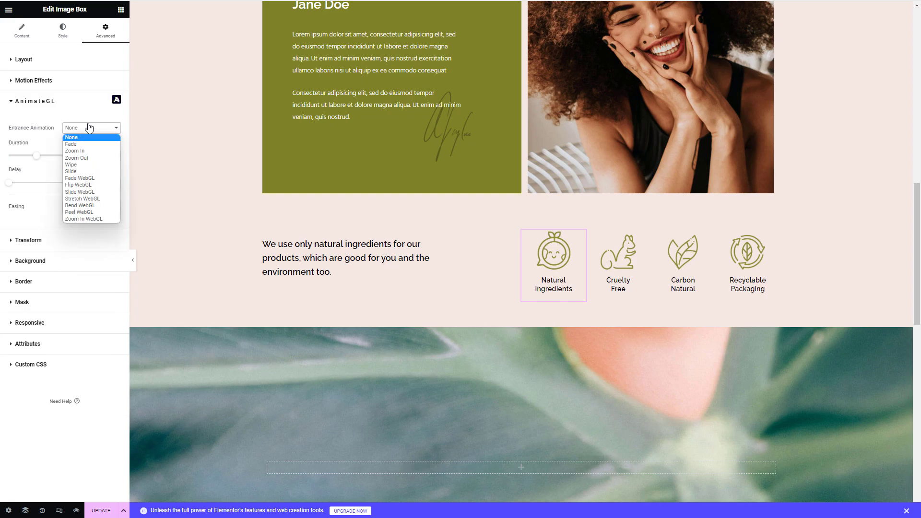
{"action": "left_click", "coordinate": [92, 210]}
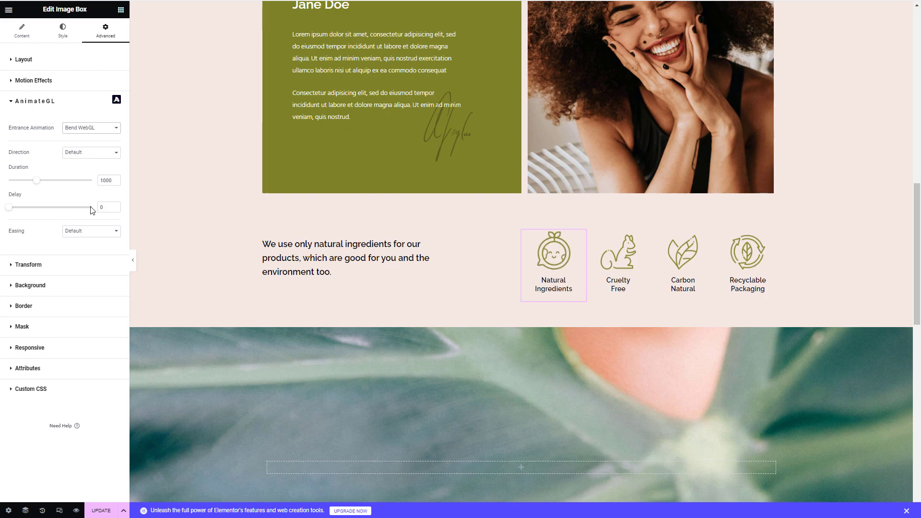
{"action": "left_click", "coordinate": [82, 156]}
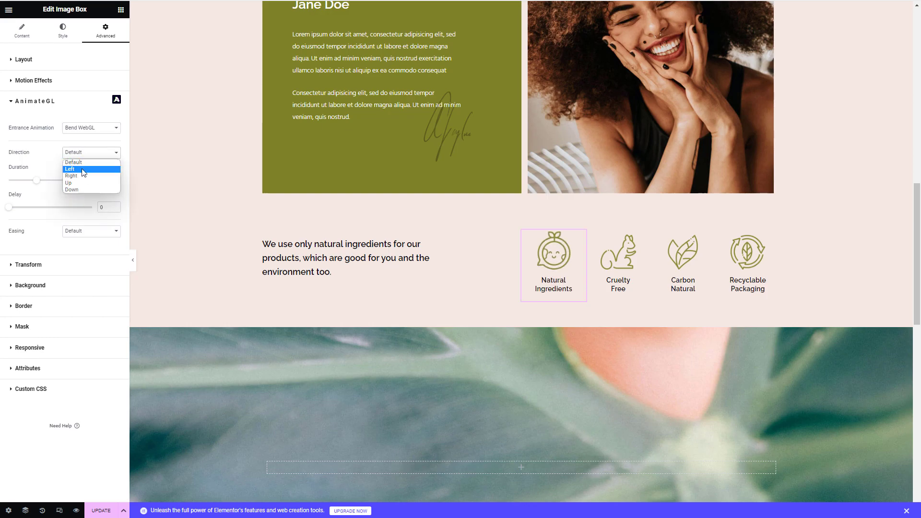
{"action": "left_click", "coordinate": [77, 186]}
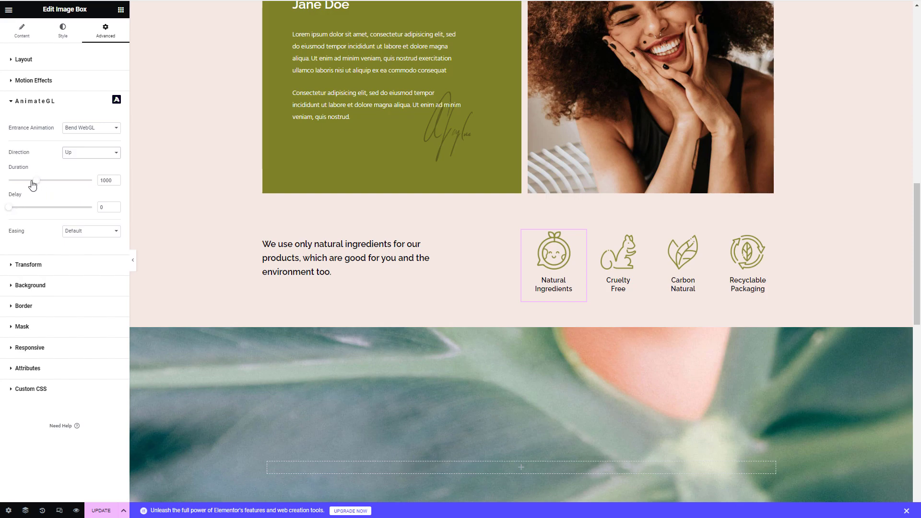
{"action": "left_click_drag", "start_coordinate": [45, 182], "coordinate": [53, 181]}
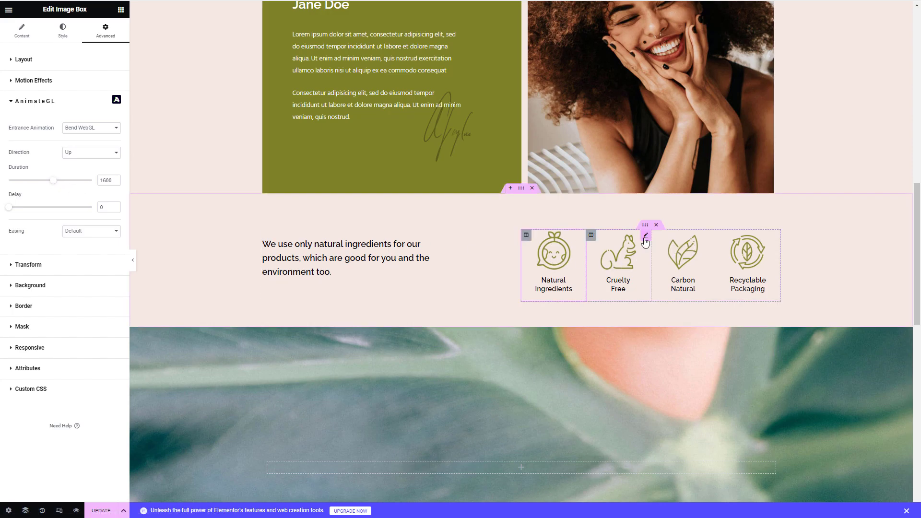
Step: Give the Cruelty Free image box a Flip WebGL entrance
{"action": "left_click", "coordinate": [645, 241]}
{"action": "left_click", "coordinate": [104, 30]}
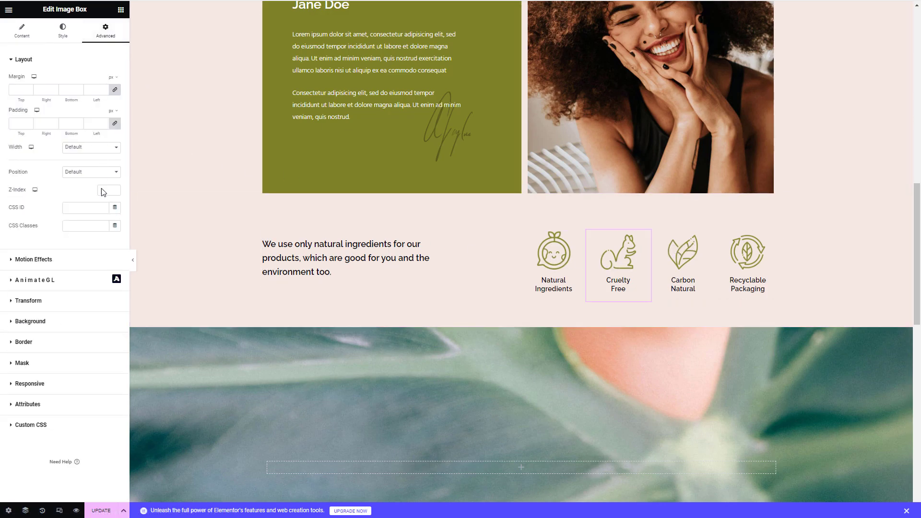
{"action": "left_click", "coordinate": [64, 286]}
{"action": "left_click", "coordinate": [91, 128]}
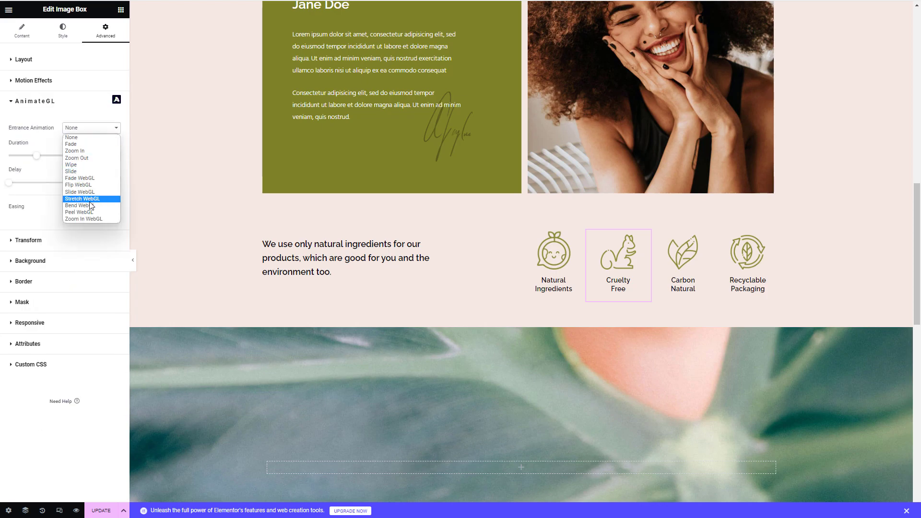
{"action": "left_click", "coordinate": [89, 185]}
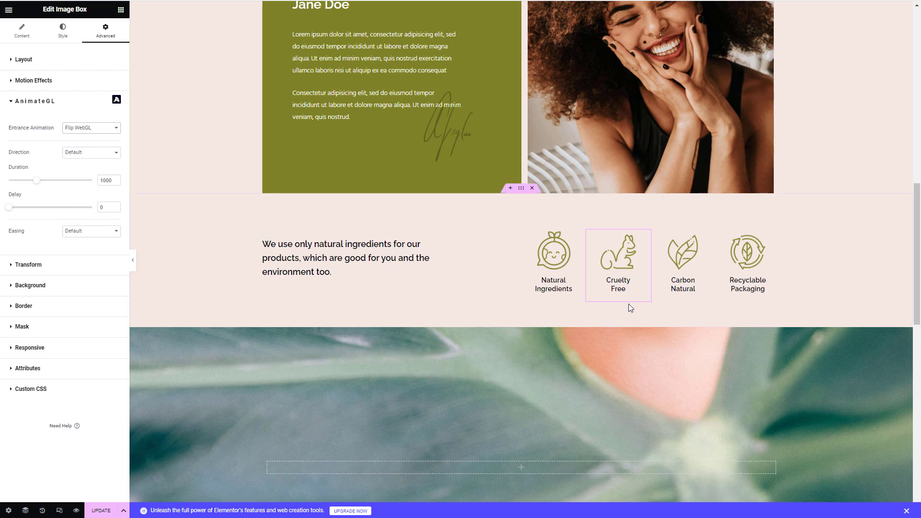
{"action": "left_click", "coordinate": [682, 261]}
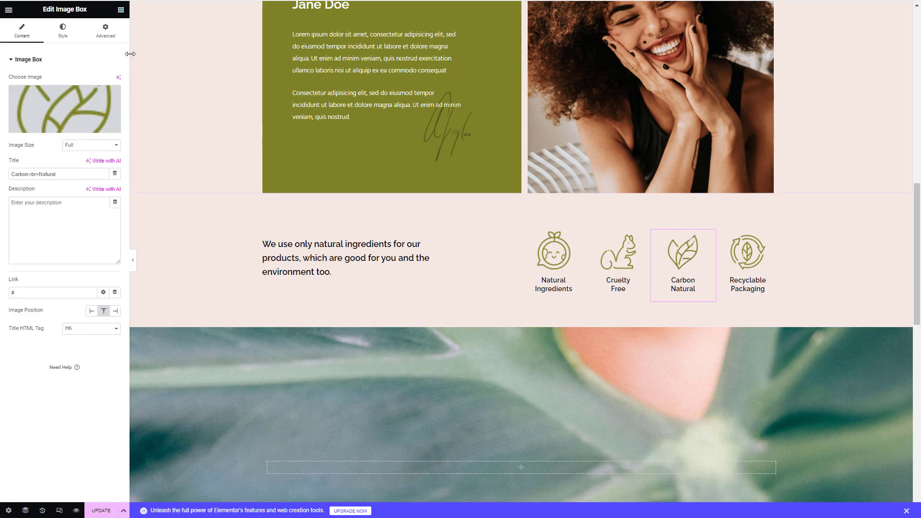
Step: Give the Carbon Natural image box a Zoom In WebGL entrance
{"action": "left_click", "coordinate": [106, 31]}
{"action": "left_click", "coordinate": [35, 280]}
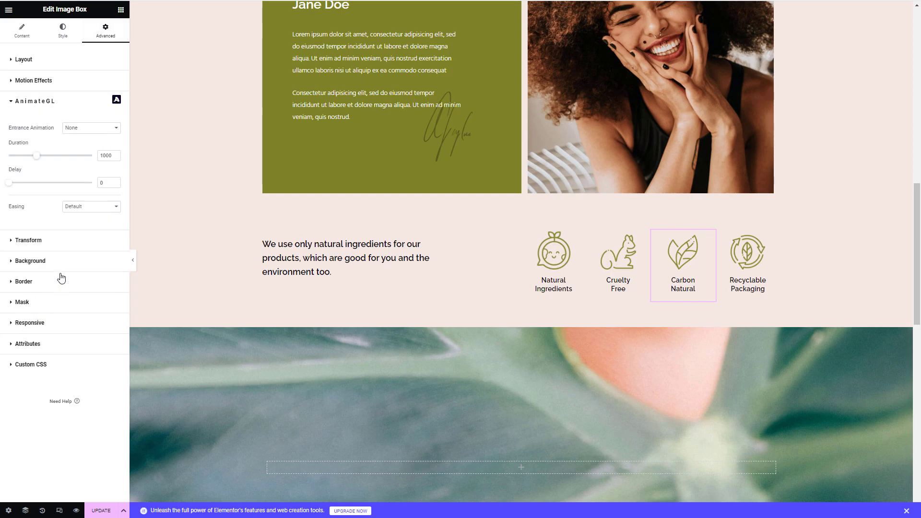
{"action": "left_click", "coordinate": [77, 128]}
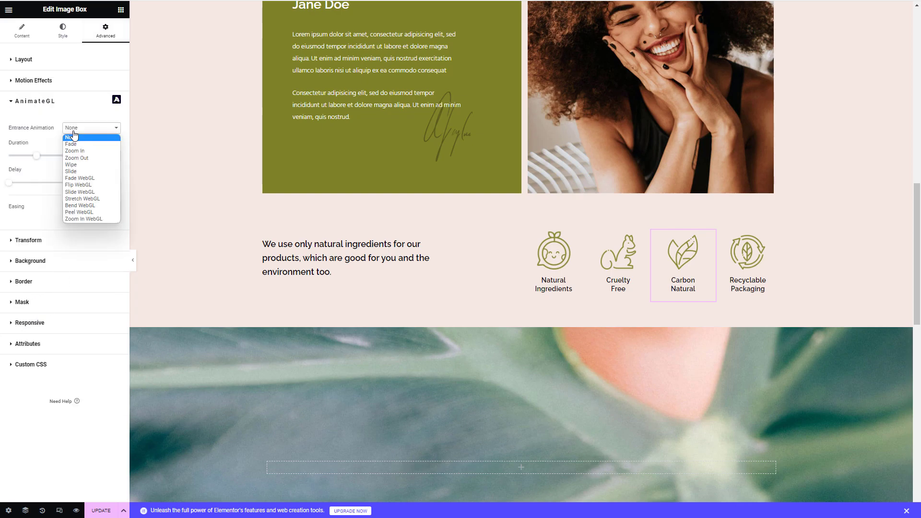
{"action": "left_click", "coordinate": [93, 220]}
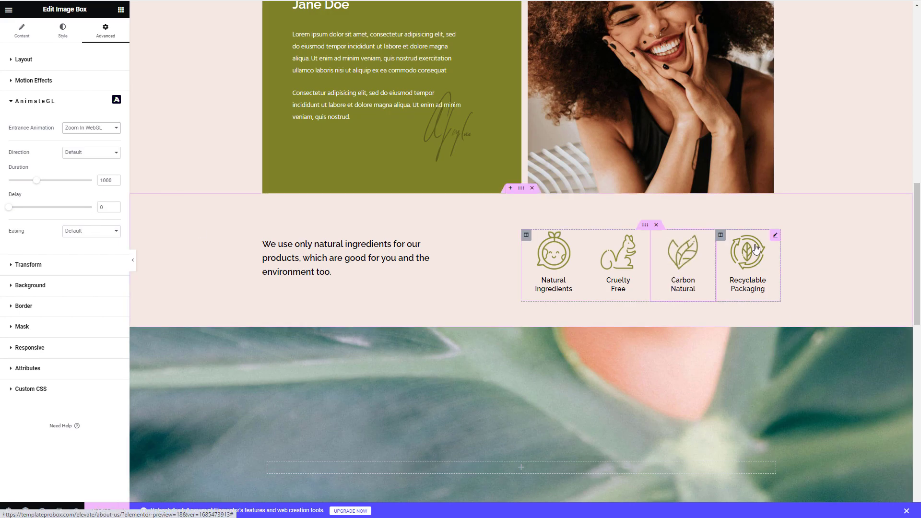
Step: Give the Recyclable Packaging image box a Stretch WebGL entrance
{"action": "left_click", "coordinate": [775, 237]}
{"action": "left_click", "coordinate": [106, 31]}
{"action": "left_click", "coordinate": [83, 283]}
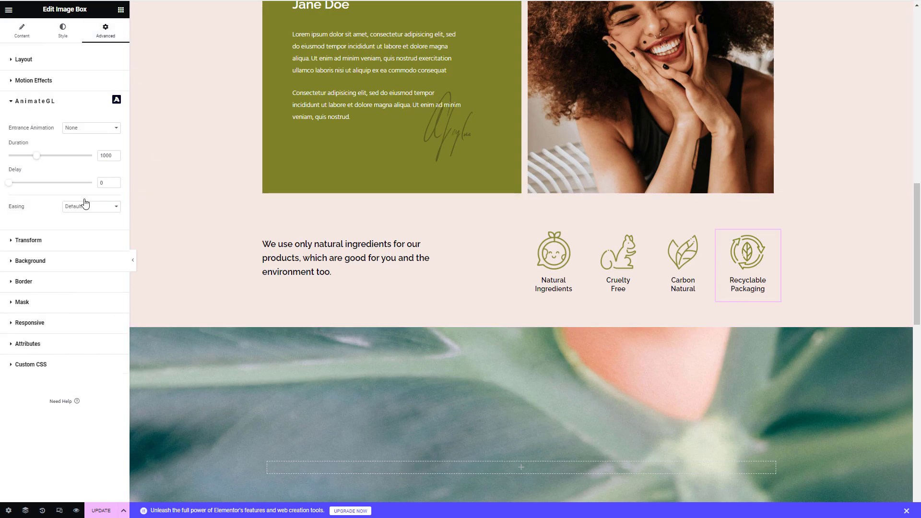
{"action": "left_click", "coordinate": [85, 134]}
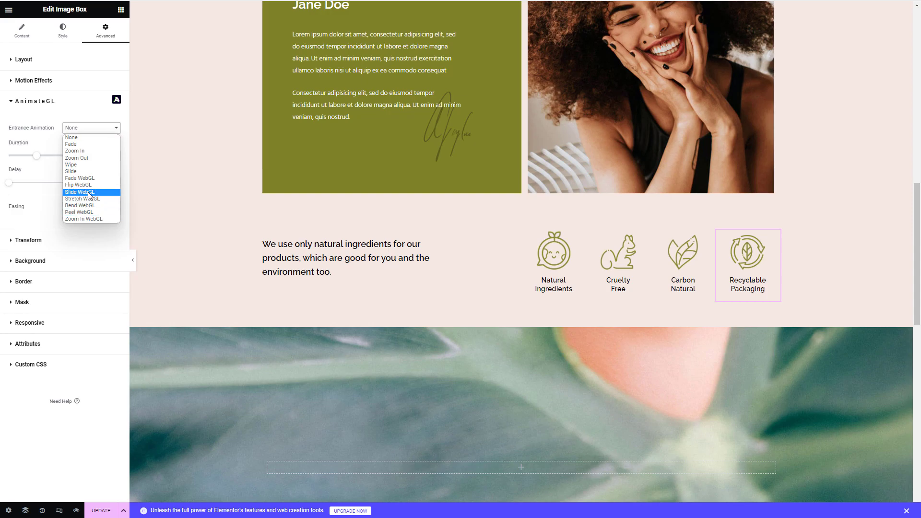
{"action": "left_click", "coordinate": [89, 200]}
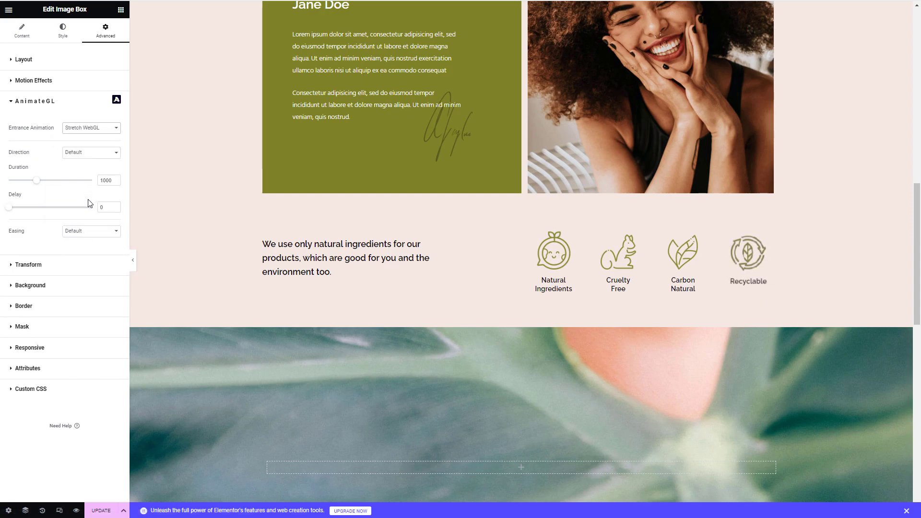
Step: Try Slide and Fade WebGL on the 'We use only natural ingredients' heading, settling on Slide WebGL
{"action": "left_click", "coordinate": [292, 268]}
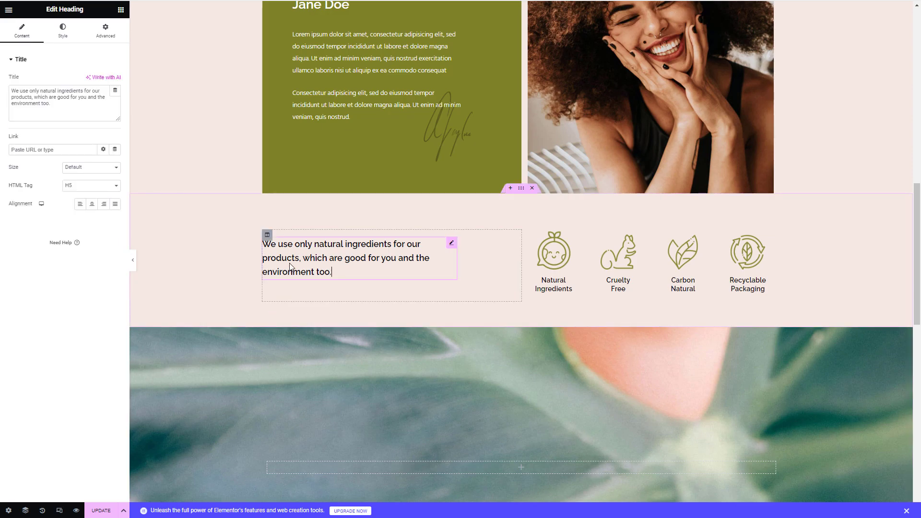
{"action": "left_click", "coordinate": [108, 30]}
{"action": "left_click", "coordinate": [67, 280]}
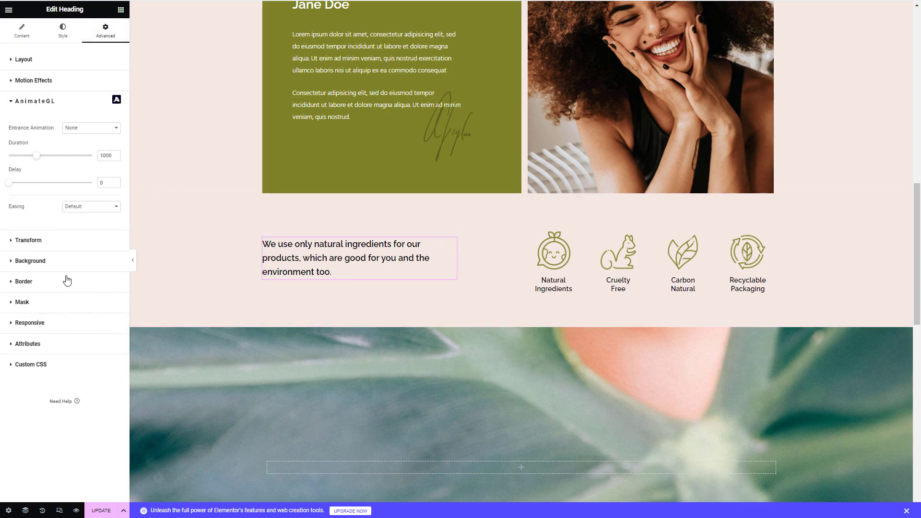
{"action": "left_click", "coordinate": [86, 129]}
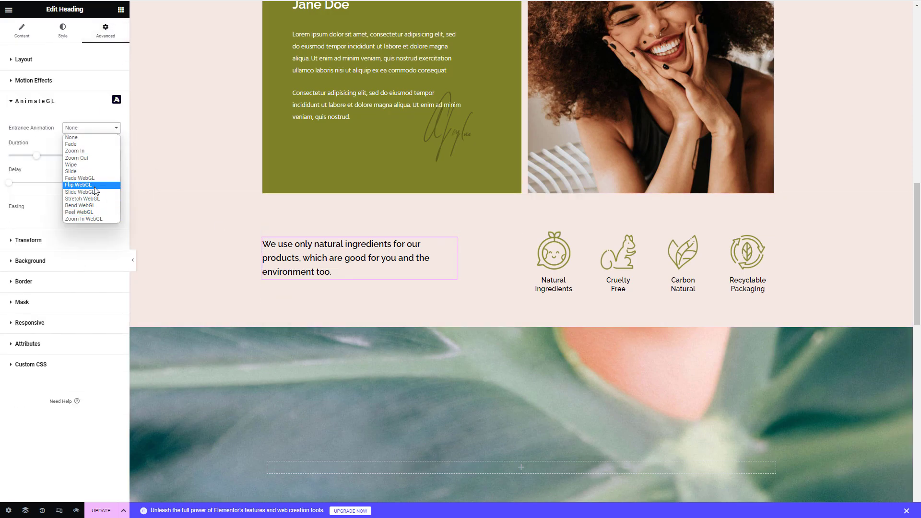
{"action": "left_click", "coordinate": [94, 172]}
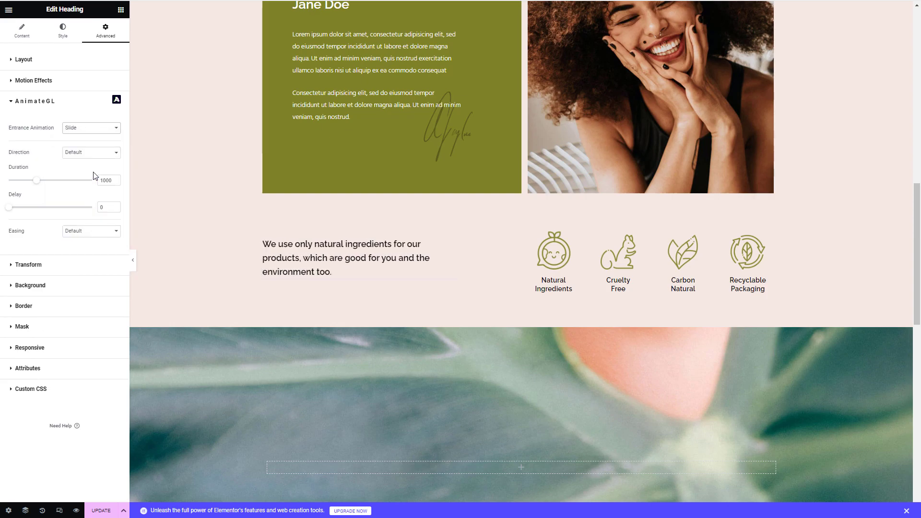
{"action": "left_click", "coordinate": [95, 134]}
{"action": "left_click", "coordinate": [94, 185]}
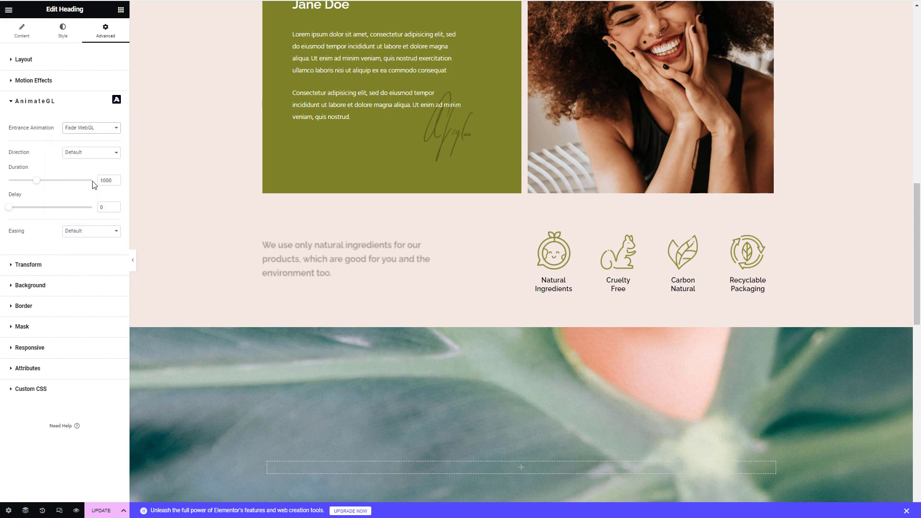
{"action": "left_click", "coordinate": [92, 130]}
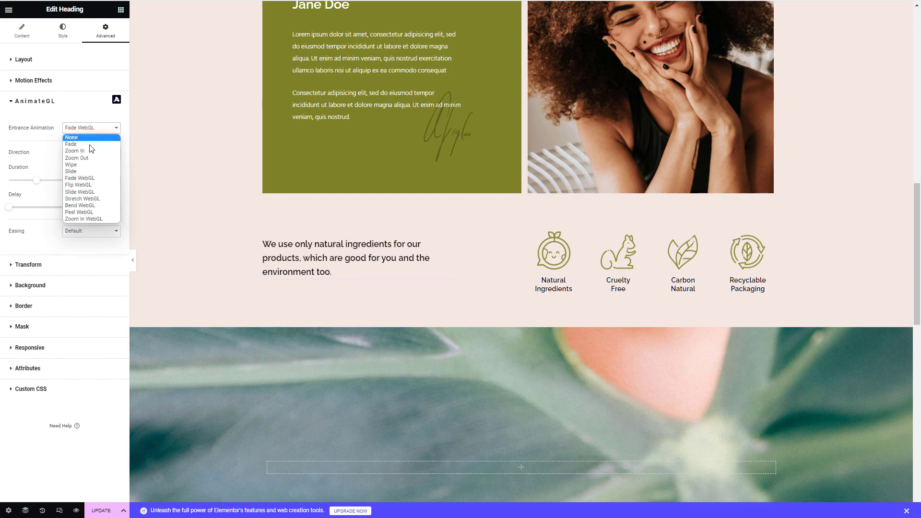
{"action": "left_click", "coordinate": [88, 192]}
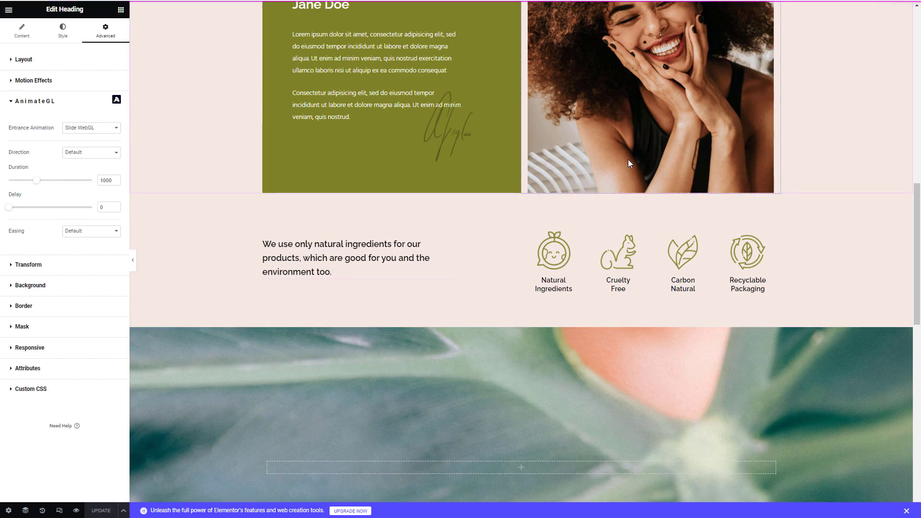
{"action": "left_click", "coordinate": [446, 143]}
Step: Switch the founder photo's entrance to Slide WebGL with delay 0 and duration 1900
{"action": "left_click", "coordinate": [65, 283]}
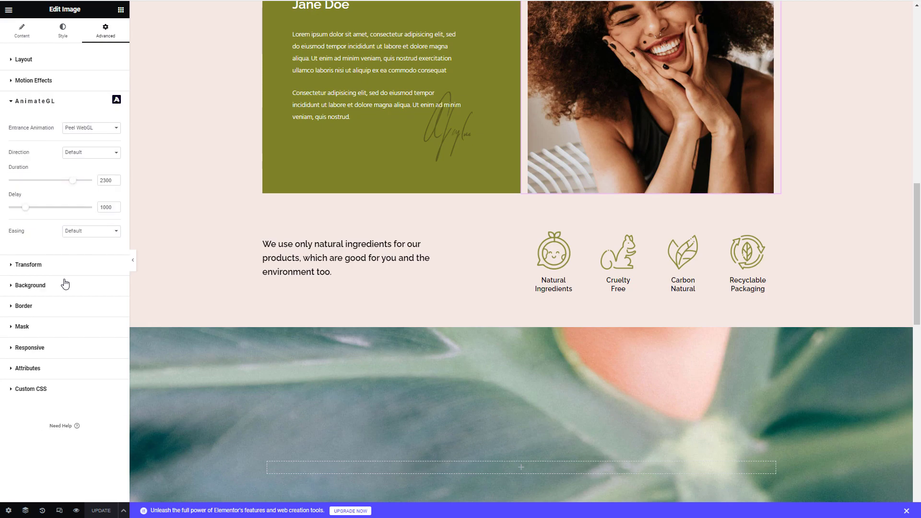
{"action": "left_click", "coordinate": [90, 129]}
{"action": "left_click", "coordinate": [85, 196]}
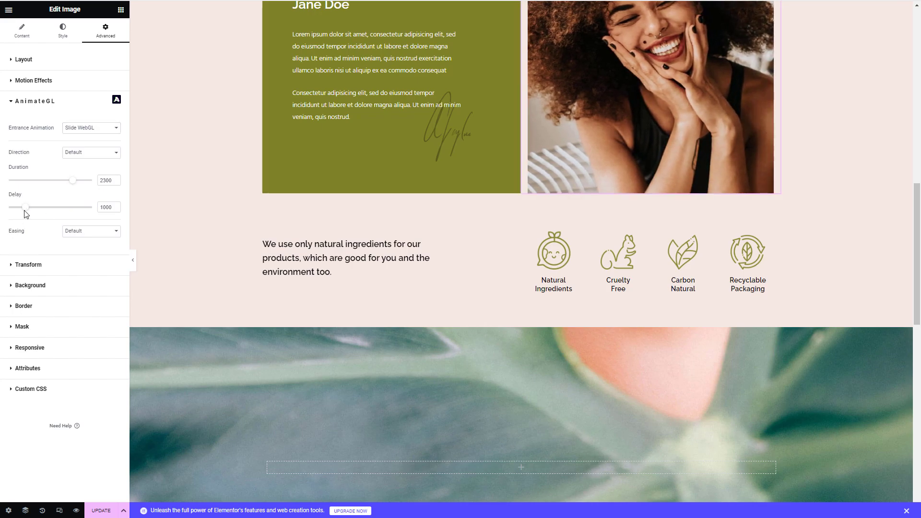
{"action": "left_click_drag", "start_coordinate": [25, 210], "coordinate": [1, 211]}
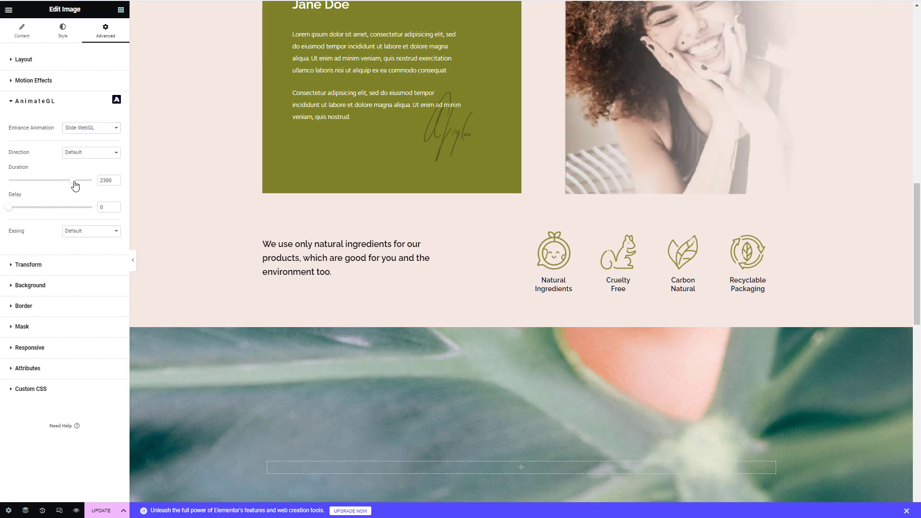
{"action": "left_click_drag", "start_coordinate": [74, 184], "coordinate": [61, 186]}
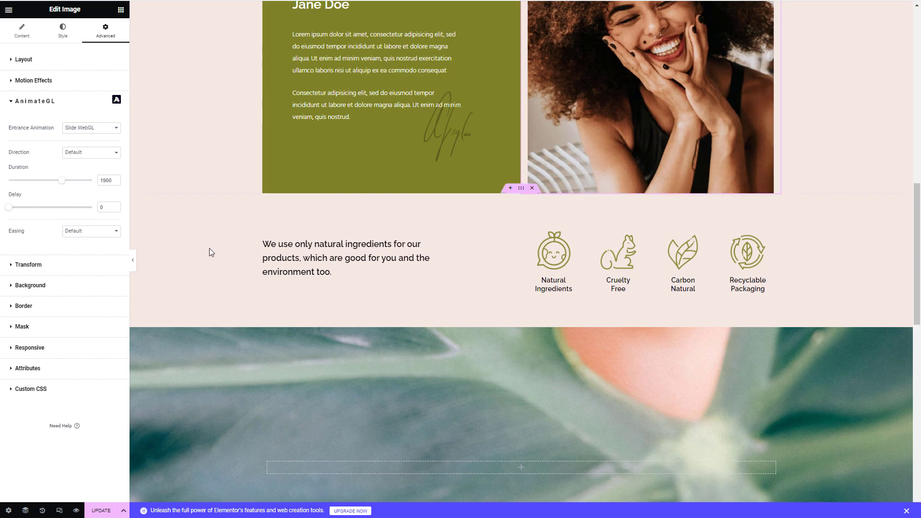
Step: Give the 'Natural Ingredients Only is our philosophy' heading a Slide WebGL entrance, then select 'My vision'
{"action": "scroll", "coordinate": [404, 316], "scroll_direction": "up", "scroll_amount": 2}
{"action": "scroll", "coordinate": [397, 321], "scroll_direction": "up", "scroll_amount": 10}
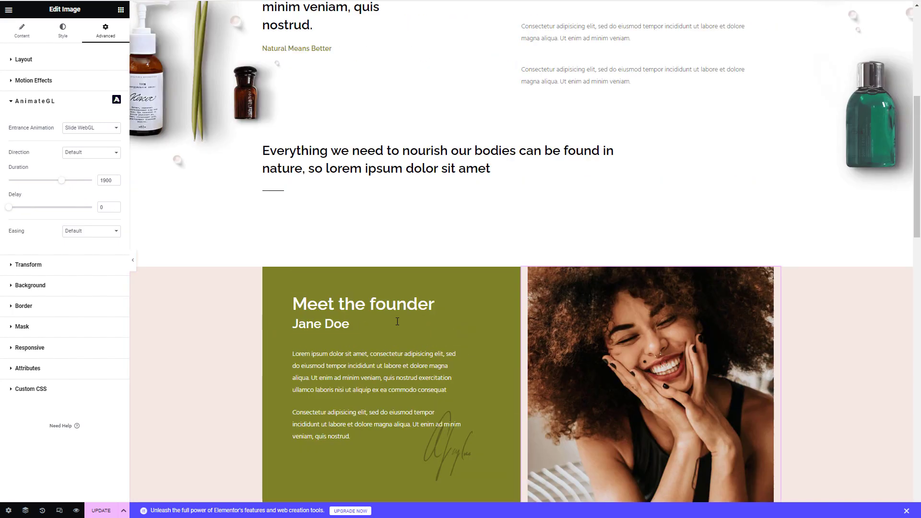
{"action": "scroll", "coordinate": [397, 325], "scroll_direction": "up", "scroll_amount": 2}
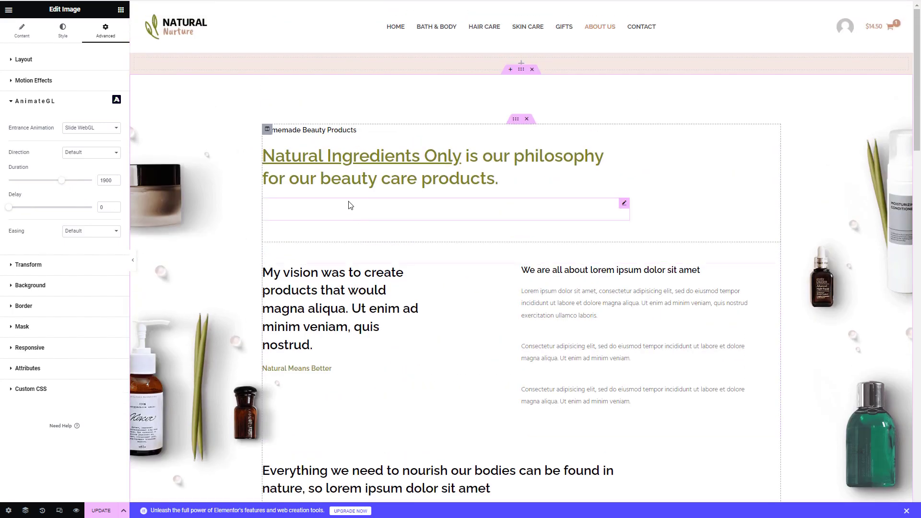
{"action": "left_click", "coordinate": [352, 180]}
{"action": "left_click", "coordinate": [109, 40]}
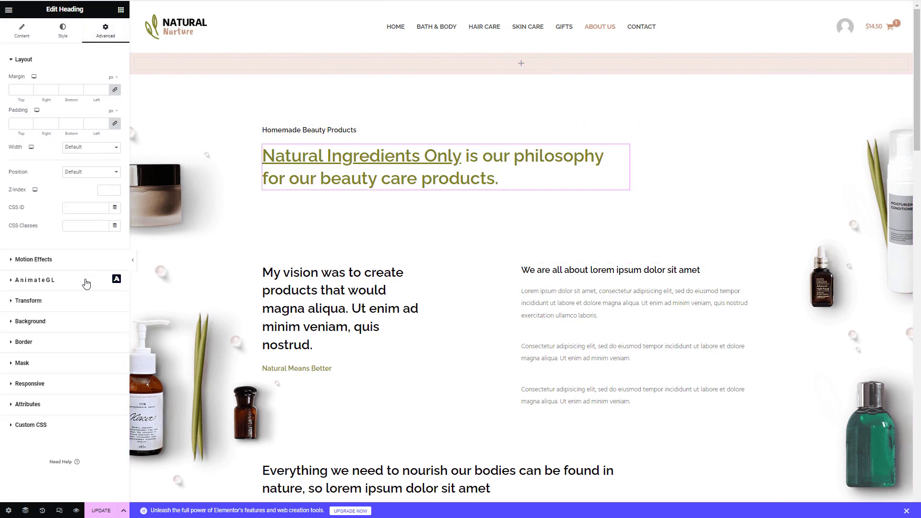
{"action": "left_click", "coordinate": [66, 287]}
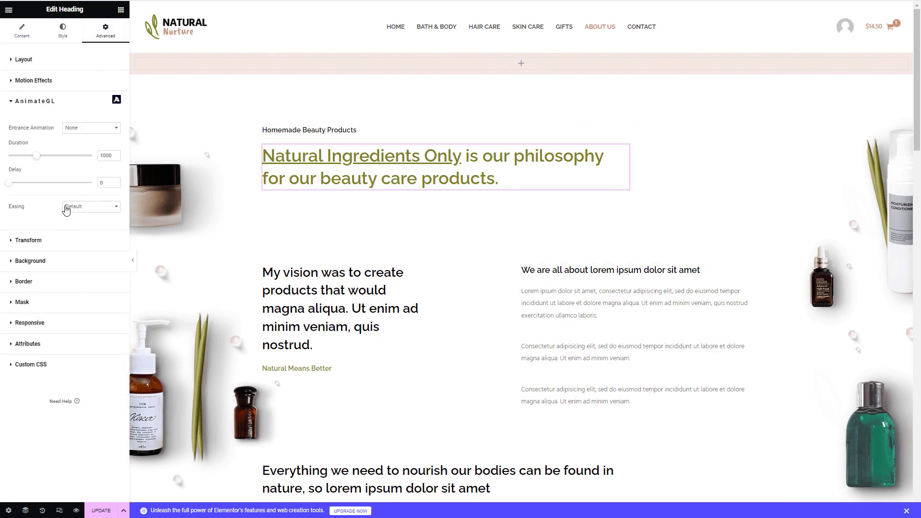
{"action": "left_click", "coordinate": [85, 128]}
{"action": "left_click", "coordinate": [94, 174]}
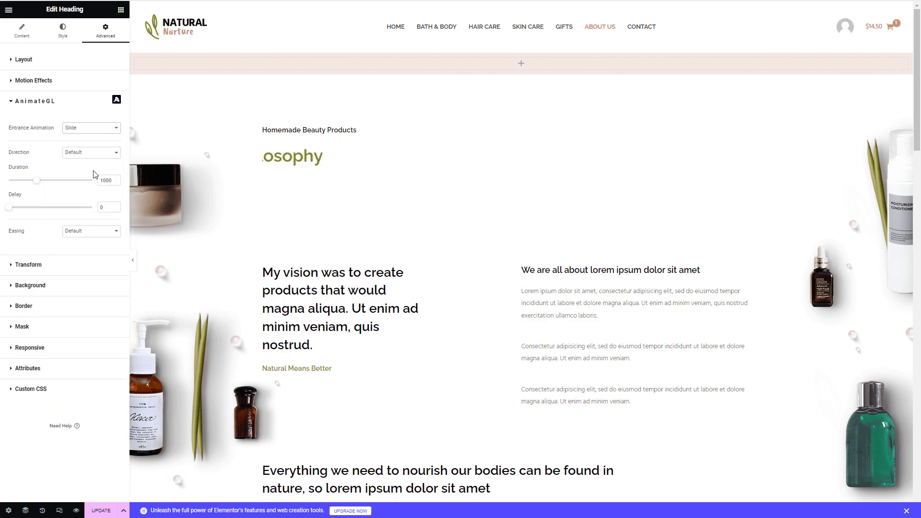
{"action": "left_click", "coordinate": [91, 129]}
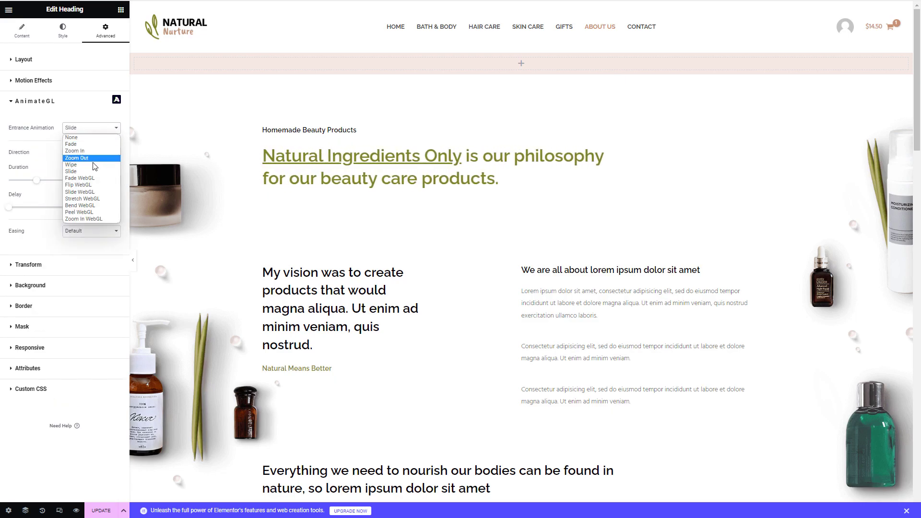
{"action": "left_click", "coordinate": [97, 196]}
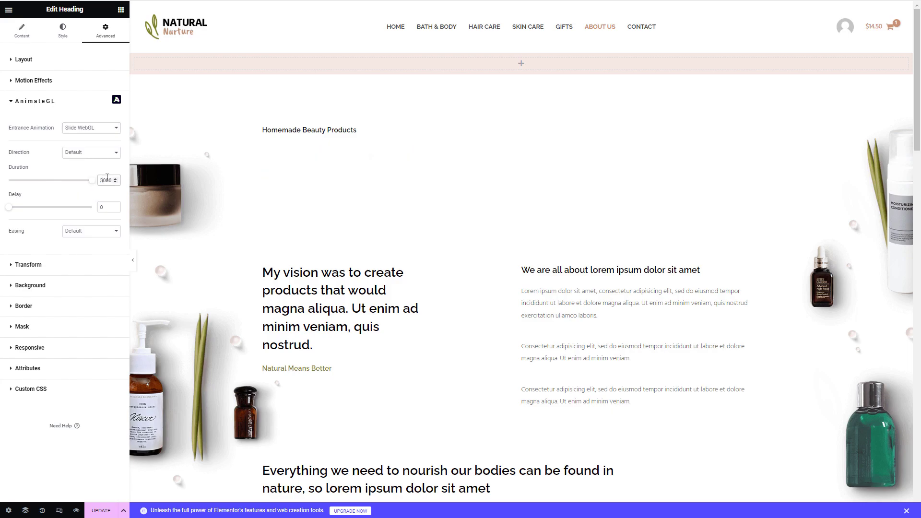
{"action": "left_click", "coordinate": [301, 285]}
{"action": "left_click", "coordinate": [106, 29]}
Step: Give the 'My vision' heading a Peel WebGL entrance with Default easing, Direction Up, Duration 2000
{"action": "left_click", "coordinate": [78, 279]}
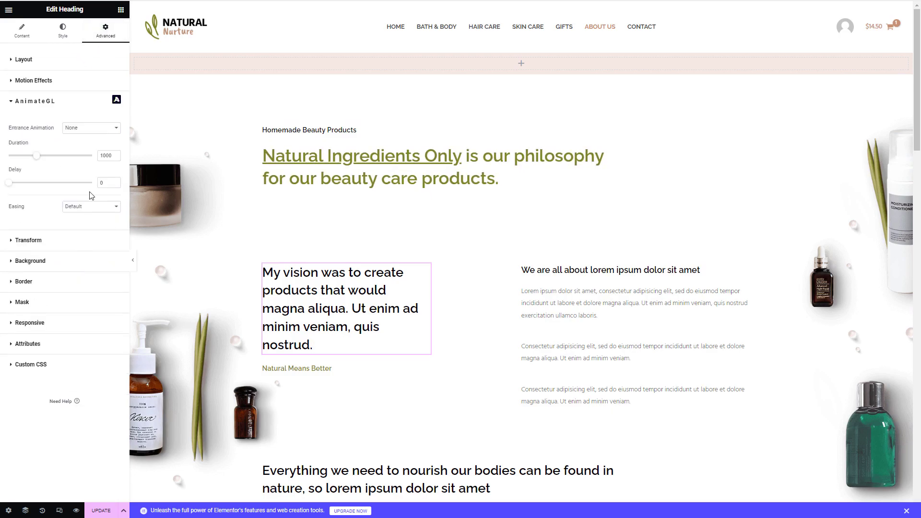
{"action": "left_click", "coordinate": [95, 128]}
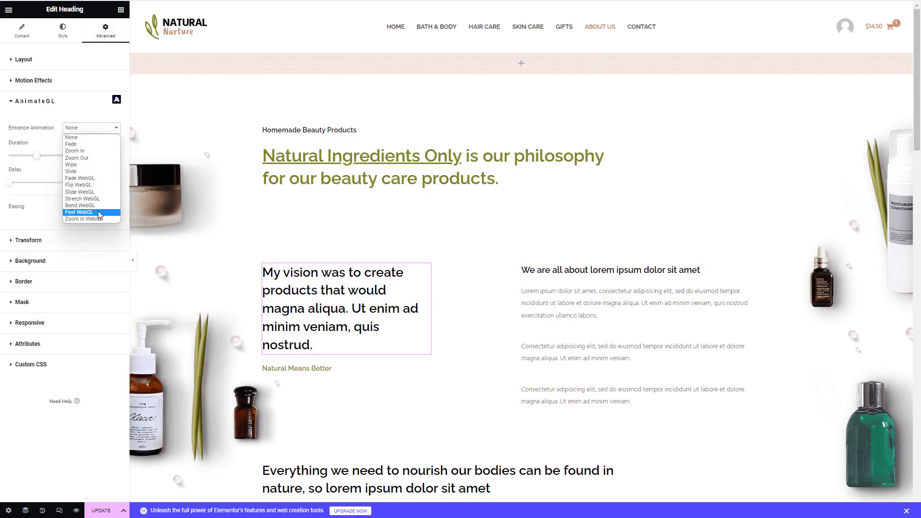
{"action": "left_click", "coordinate": [79, 212]}
{"action": "left_click", "coordinate": [92, 231]}
{"action": "left_click", "coordinate": [93, 232]}
{"action": "left_click", "coordinate": [89, 154]}
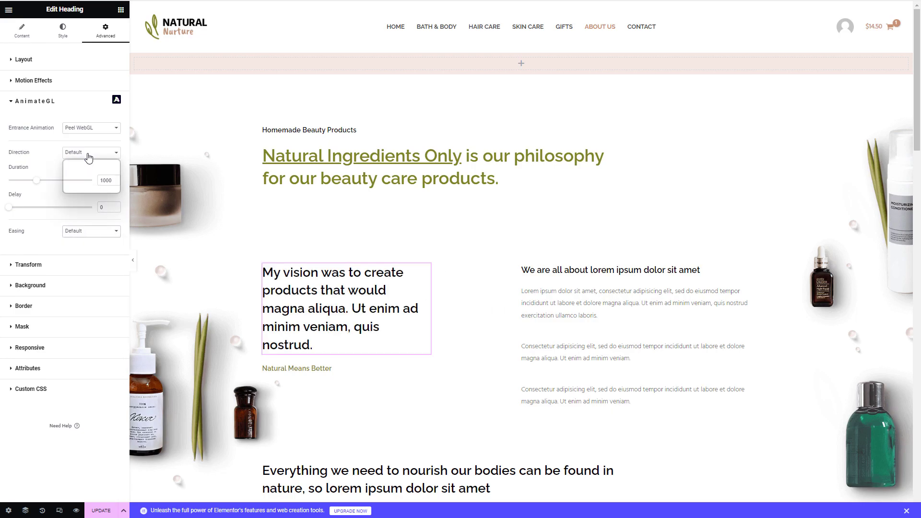
{"action": "left_click", "coordinate": [84, 185]}
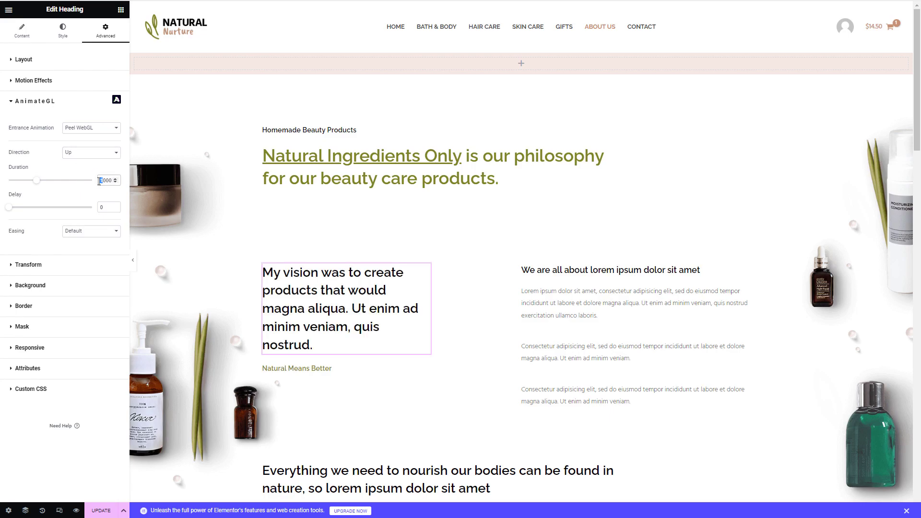
{"action": "type", "text": "2"}
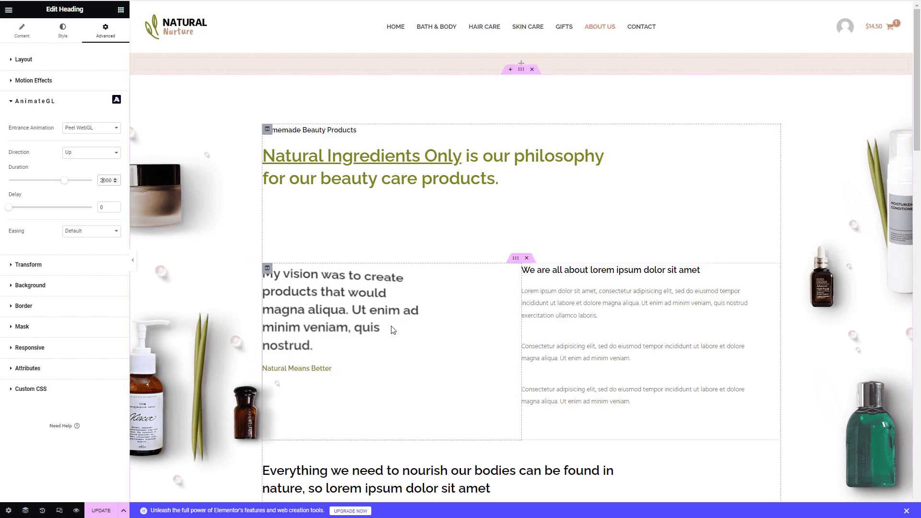
Step: Apply a Bend WebGL entrance animation to the right-hand 'We are all about' column
{"action": "left_click", "coordinate": [526, 268]}
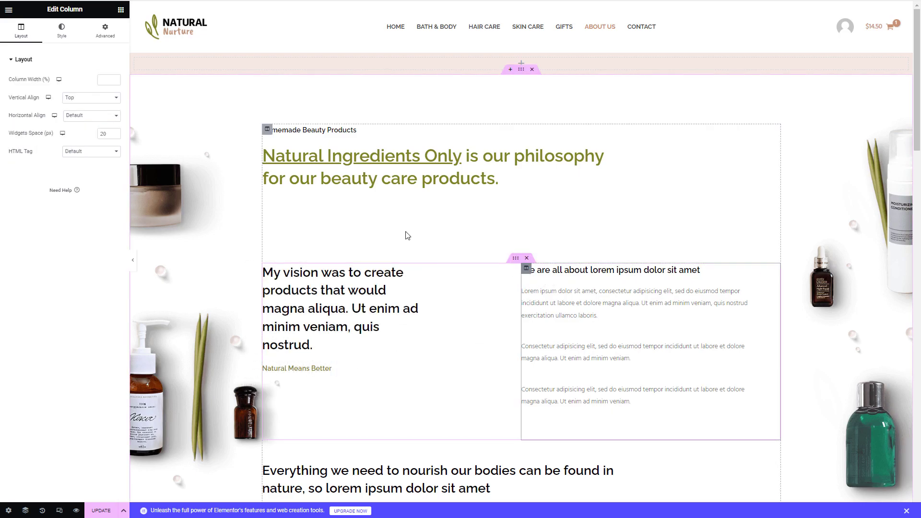
{"action": "left_click", "coordinate": [105, 29]}
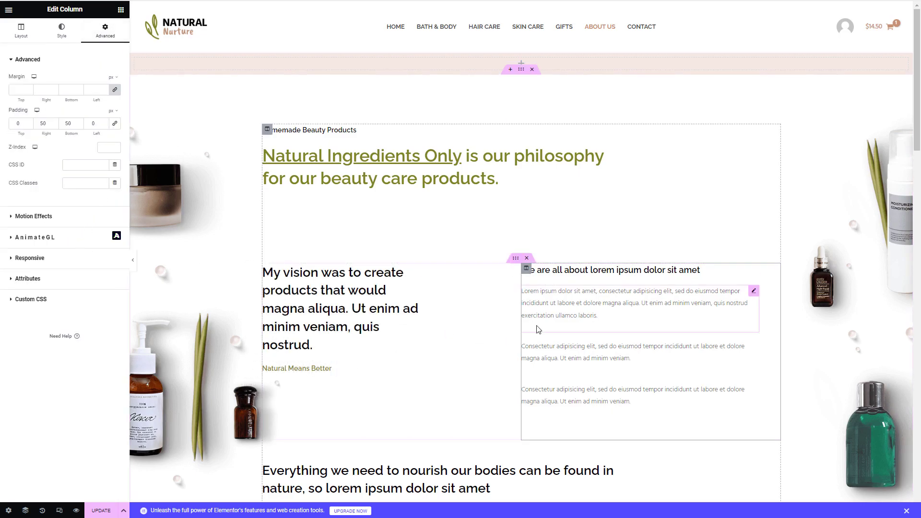
{"action": "scroll", "coordinate": [456, 343], "scroll_direction": "down", "scroll_amount": 4}
{"action": "scroll", "coordinate": [456, 283], "scroll_direction": "up", "scroll_amount": 2}
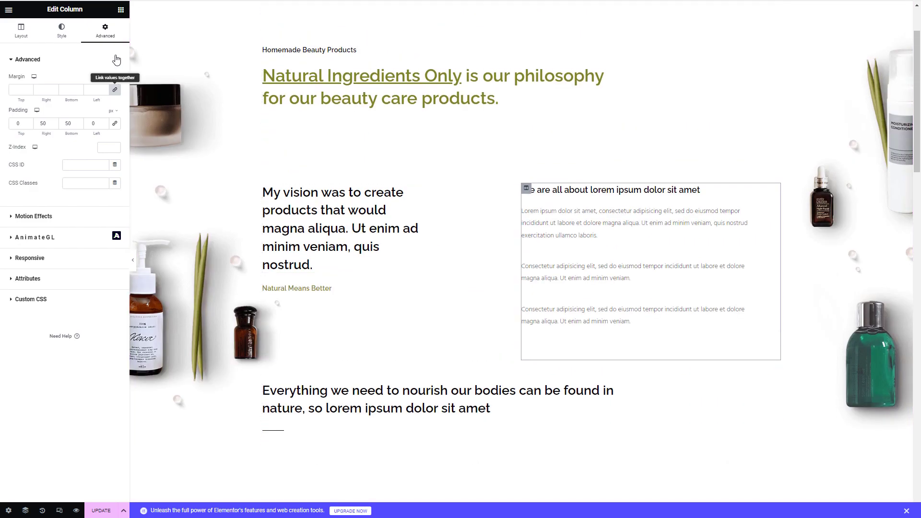
{"action": "left_click", "coordinate": [69, 236]}
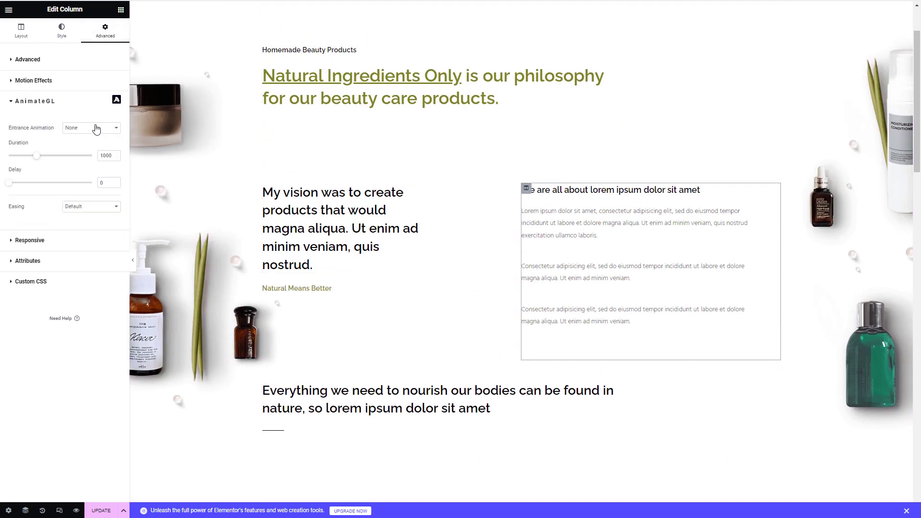
{"action": "left_click", "coordinate": [96, 129]}
{"action": "left_click", "coordinate": [96, 204]}
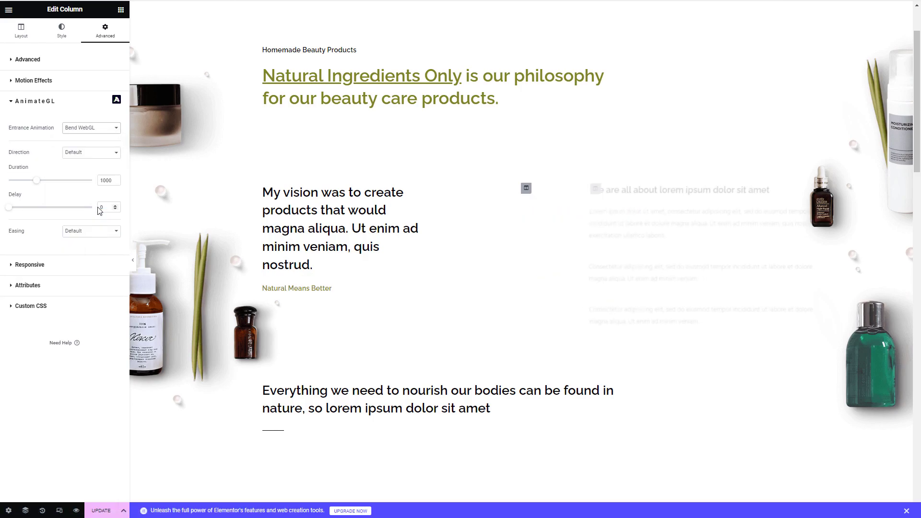
Step: Set the column's bend direction to Right and its duration to 2000
{"action": "left_click", "coordinate": [84, 153]}
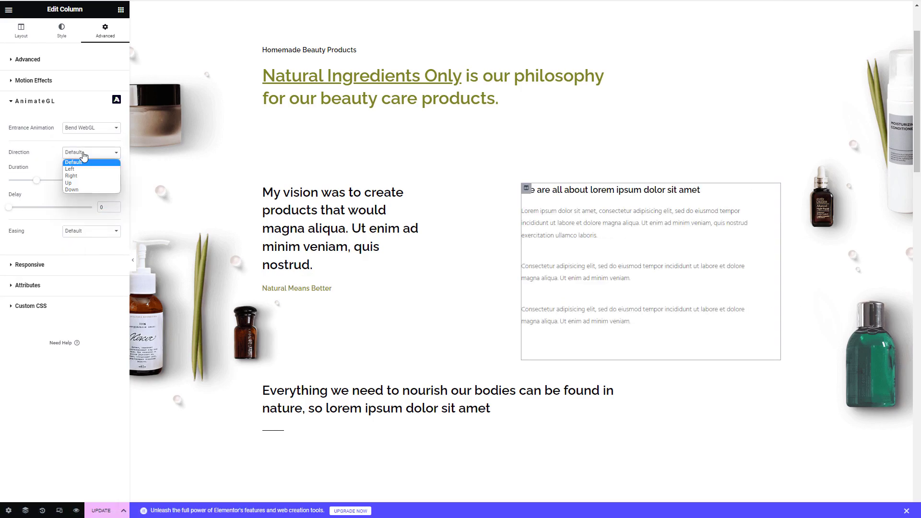
{"action": "left_click", "coordinate": [84, 176]}
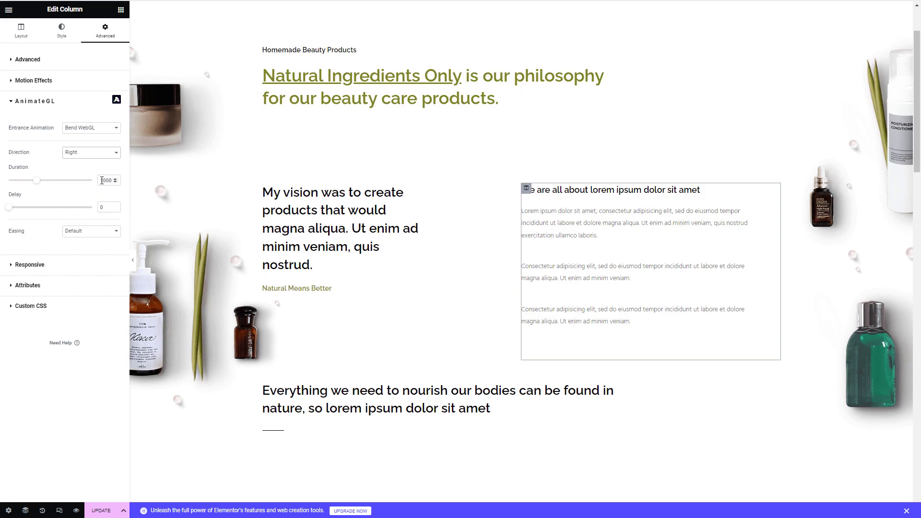
{"action": "type", "text": "2"}
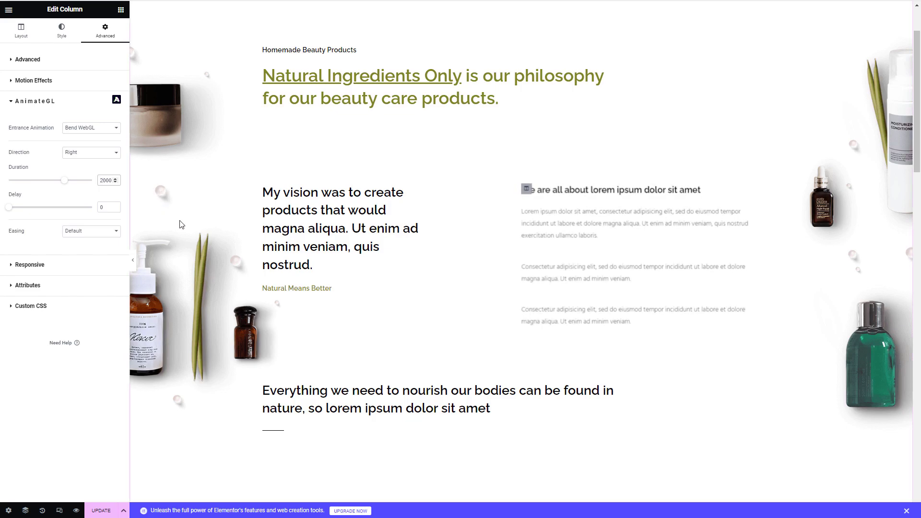
{"action": "left_click", "coordinate": [278, 398]}
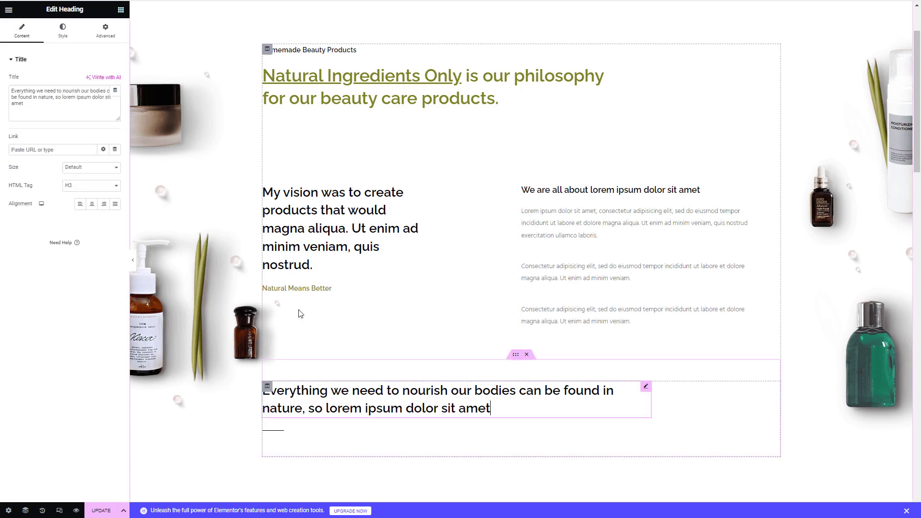
Step: Give the 'Everything we need' heading a 3000 ms Flip WebGL entrance and update the page
{"action": "left_click", "coordinate": [106, 31]}
{"action": "left_click", "coordinate": [66, 279]}
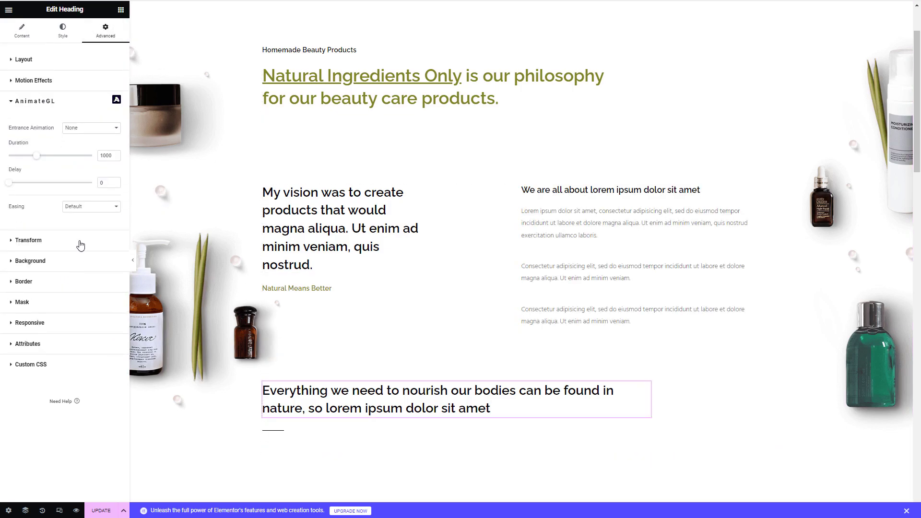
{"action": "left_click", "coordinate": [93, 128]}
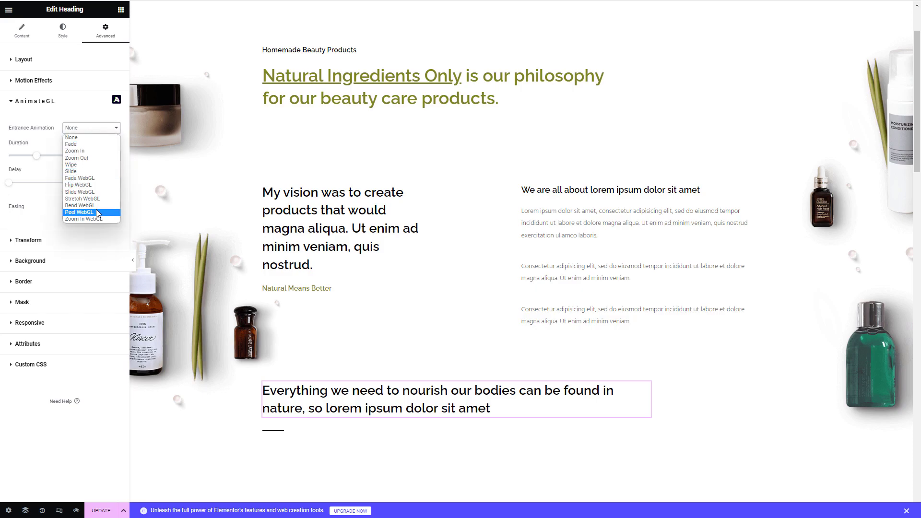
{"action": "left_click", "coordinate": [97, 186]}
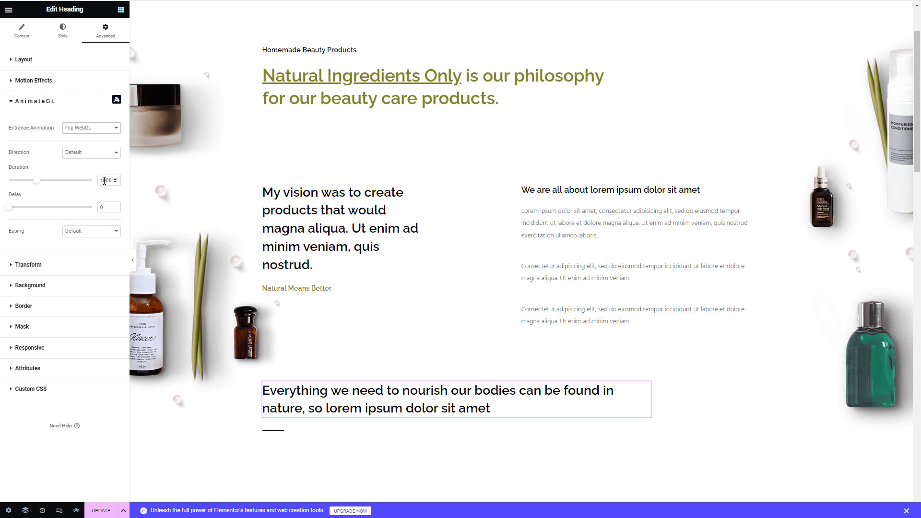
{"action": "type", "text": "3"}
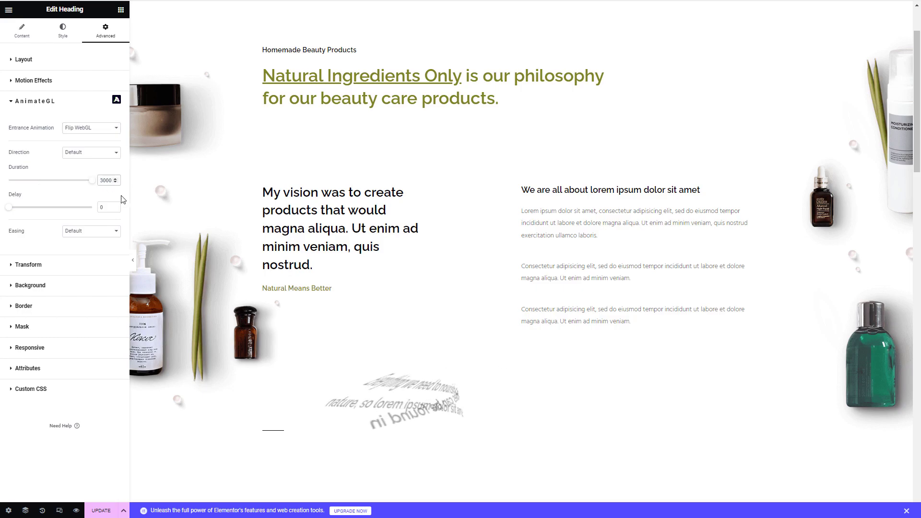
{"action": "left_click", "coordinate": [101, 511]}
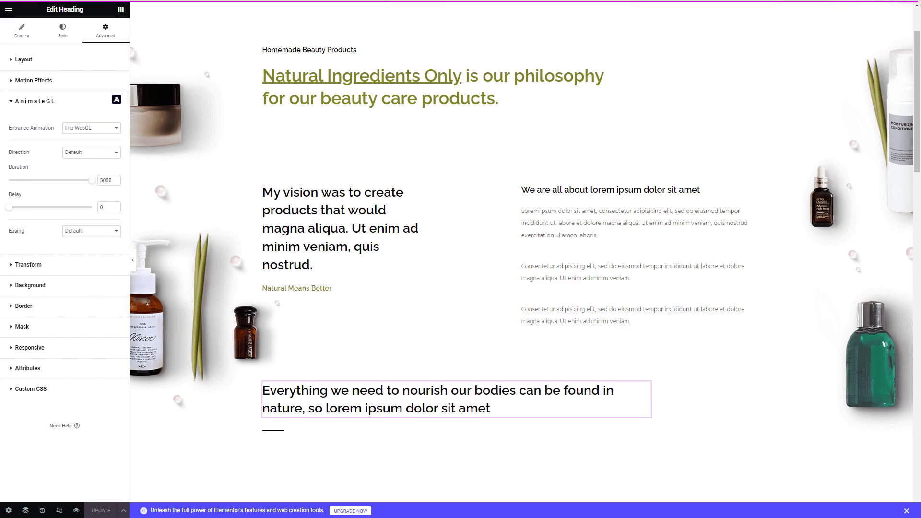